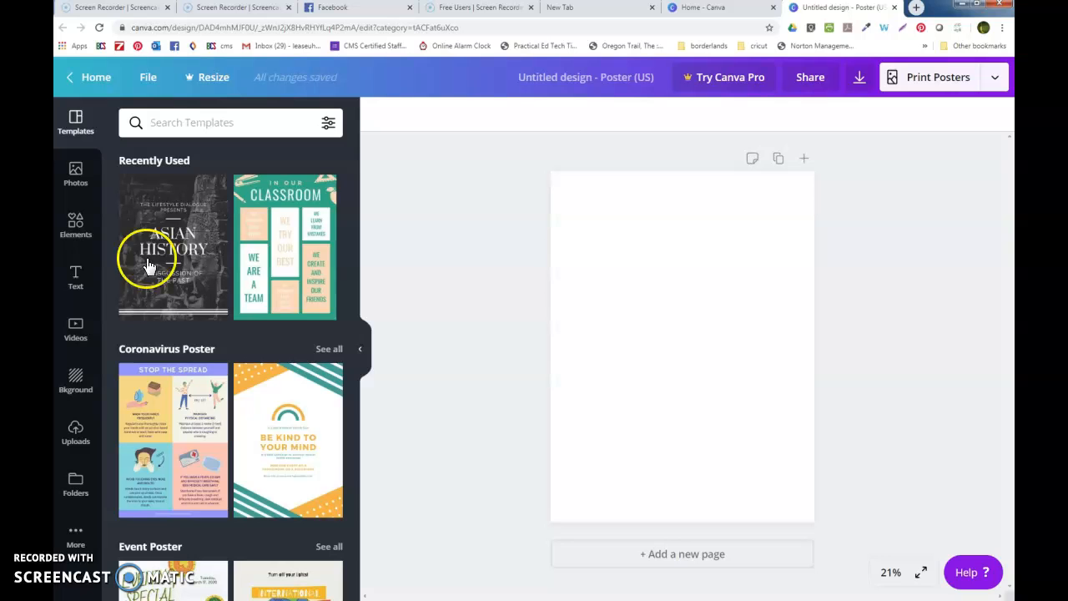
# - Apply the In Our Classroom template from Recently Used to the blank poster
pyautogui.scroll(-2, 280, 475)
pyautogui.scroll(-15, 280, 474)
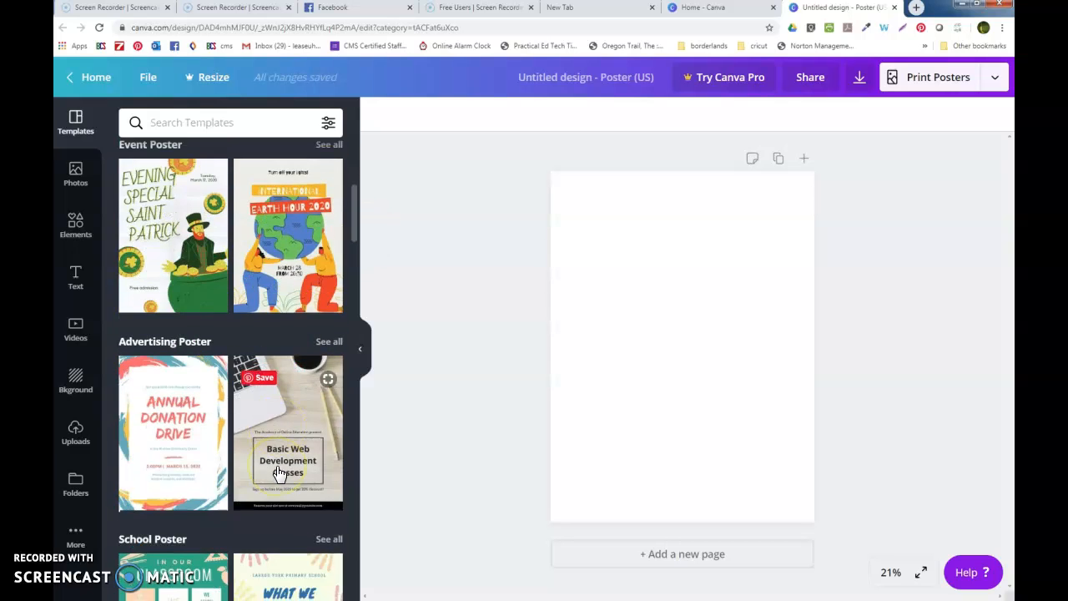
pyautogui.scroll(-10, 280, 475)
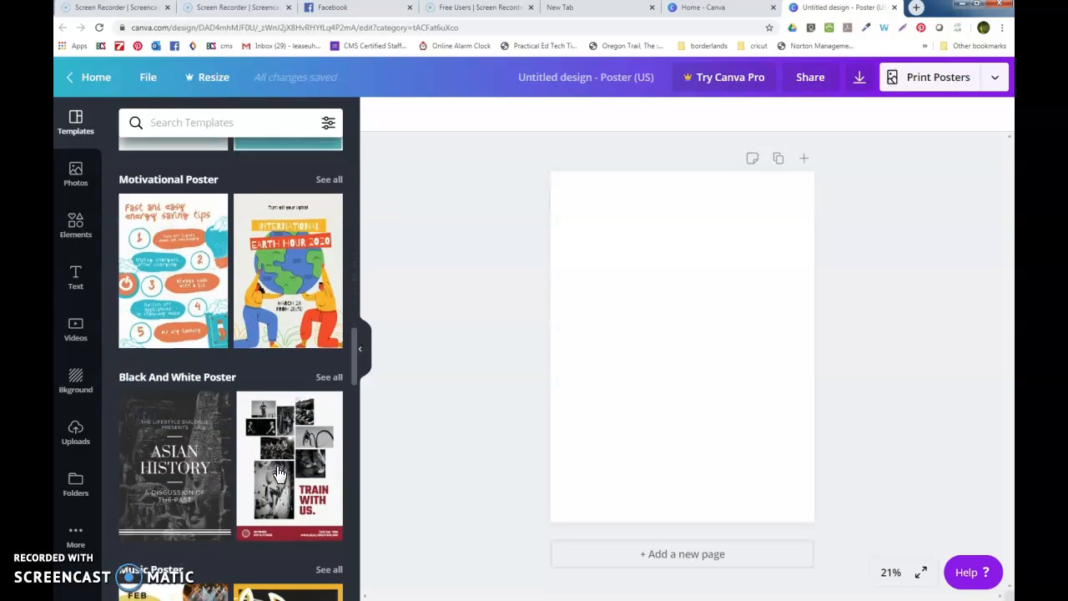
pyautogui.scroll(-5, 280, 474)
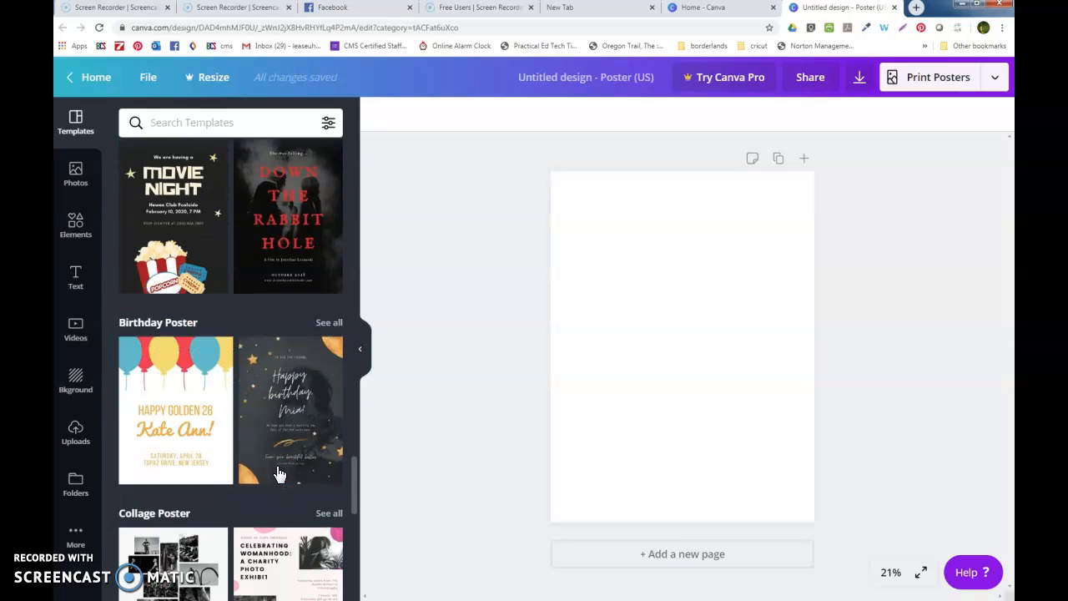
pyautogui.moveTo(356, 500); pyautogui.dragTo(355, 167)
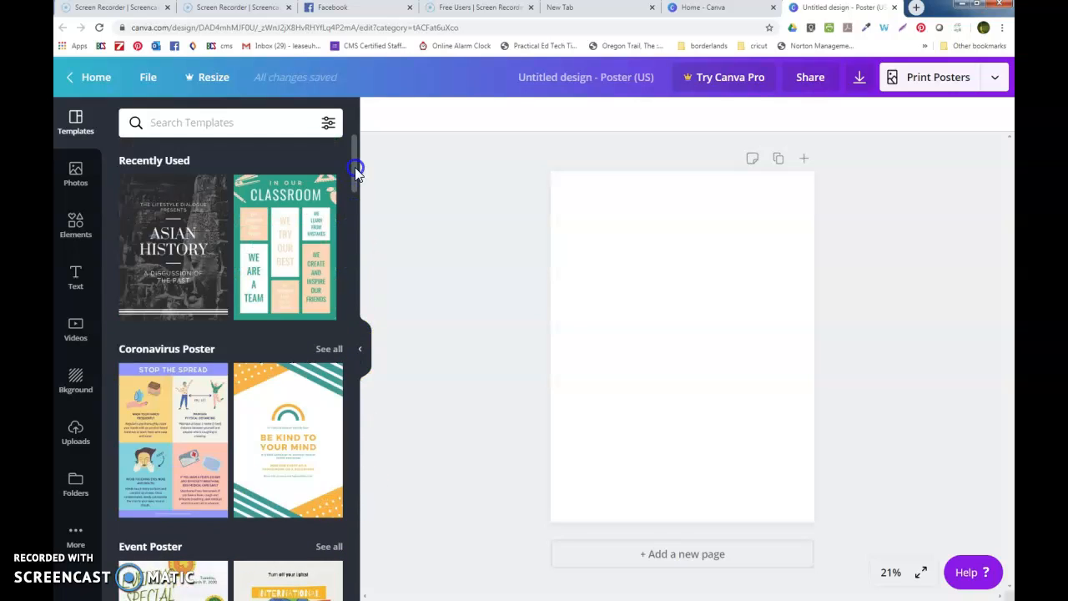
pyautogui.click(290, 247)
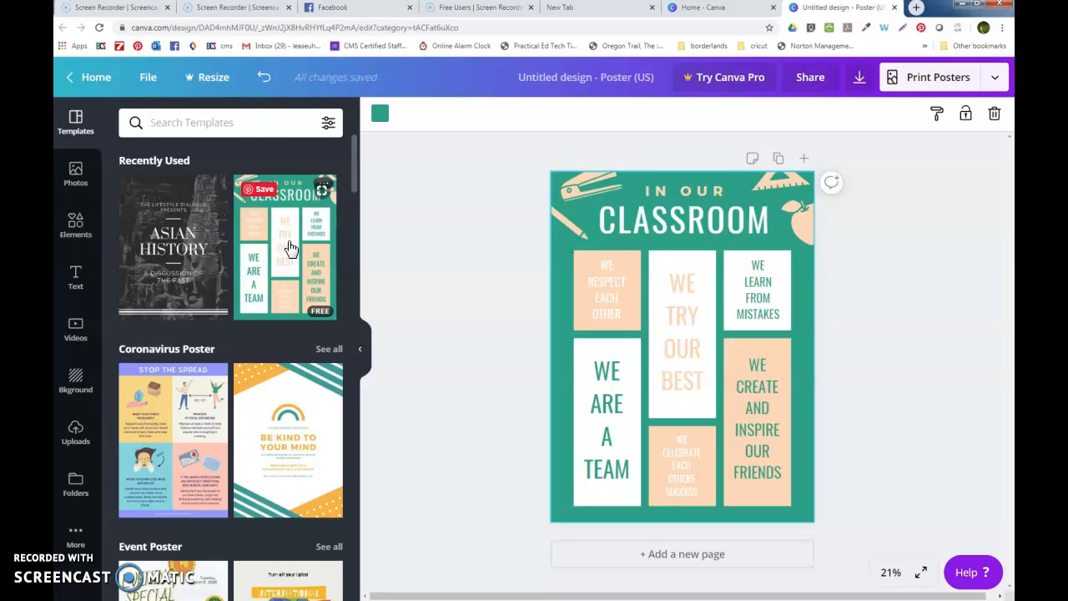
# - Collapse the side panel so the poster gets the full workspace
pyautogui.click(362, 354)
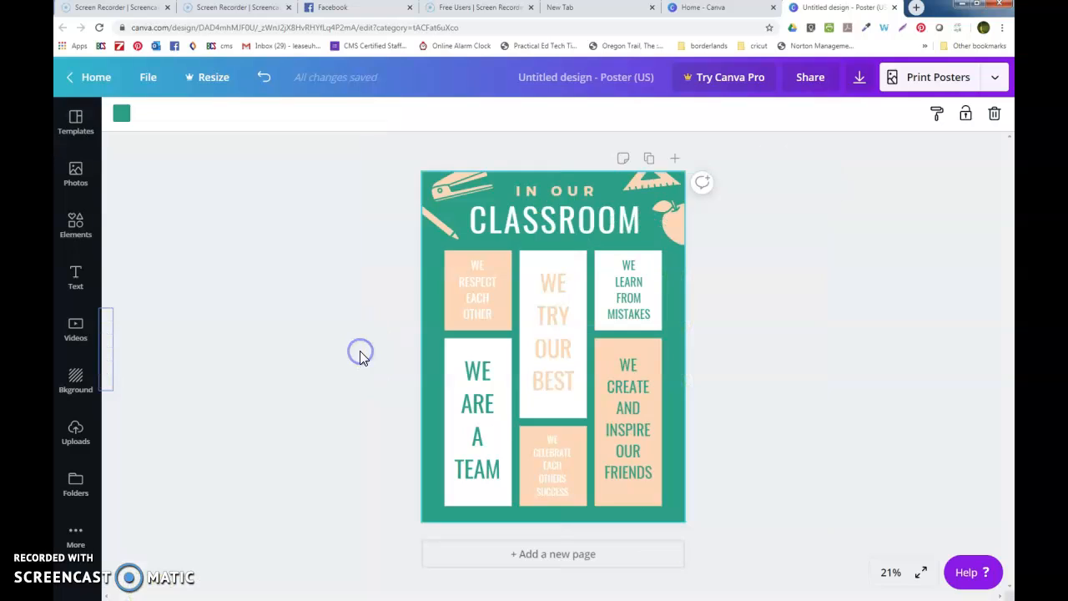
pyautogui.click(88, 355)
pyautogui.click(361, 351)
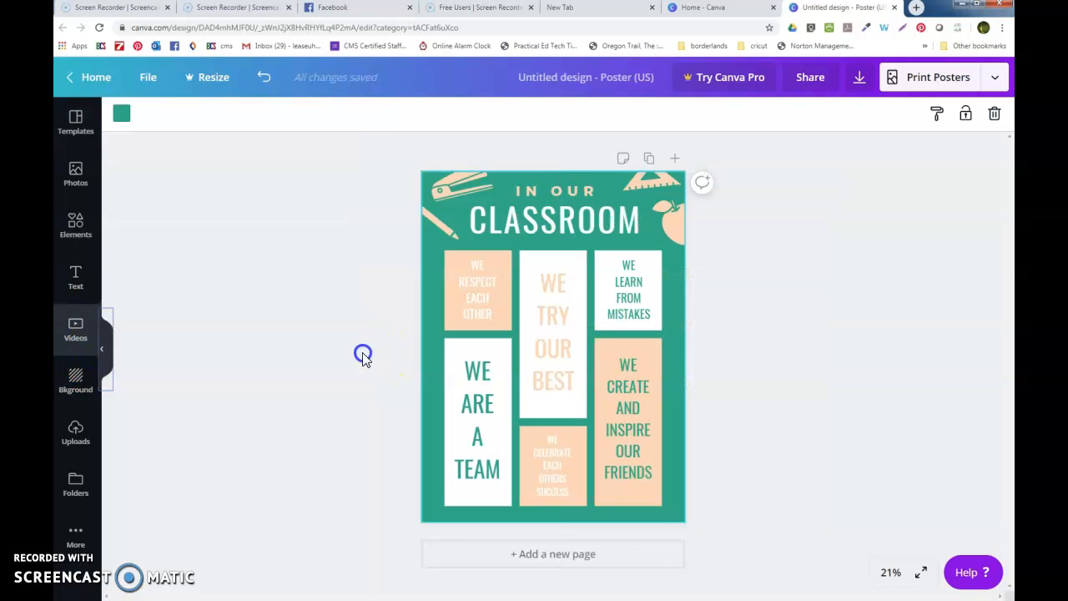
# - Switch the poster background from teal to the default dark cobalt blue
pyautogui.click(435, 289)
pyautogui.click(121, 114)
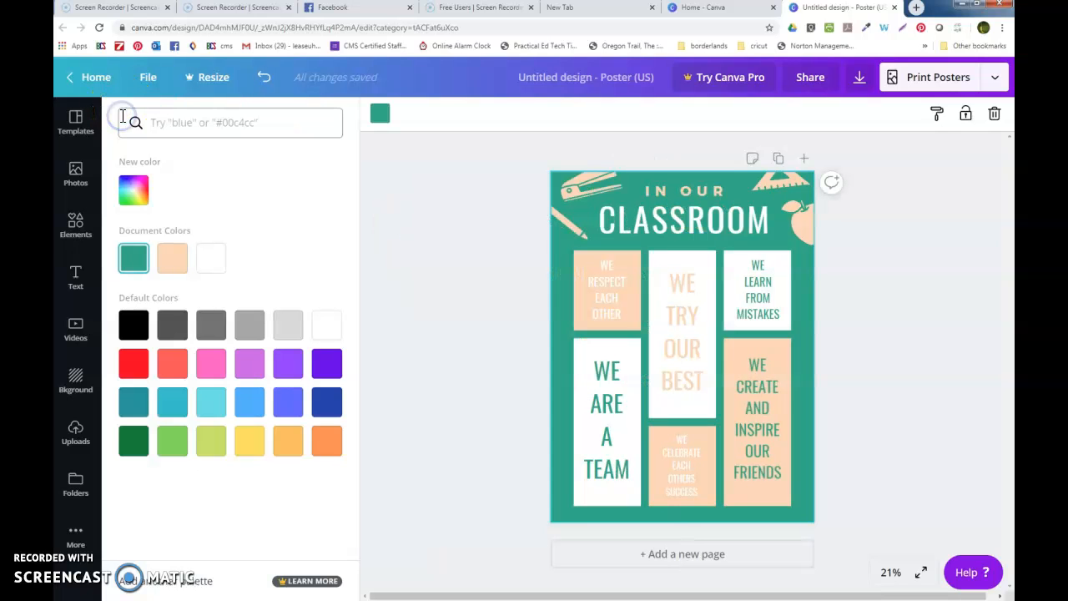
pyautogui.click(146, 205)
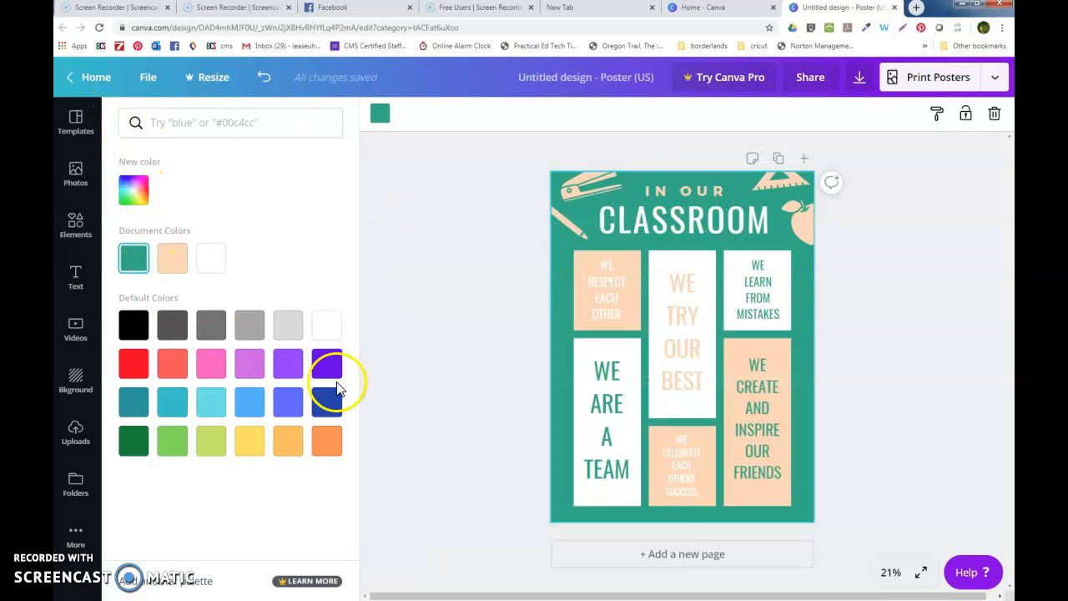
pyautogui.click(326, 363)
pyautogui.click(328, 402)
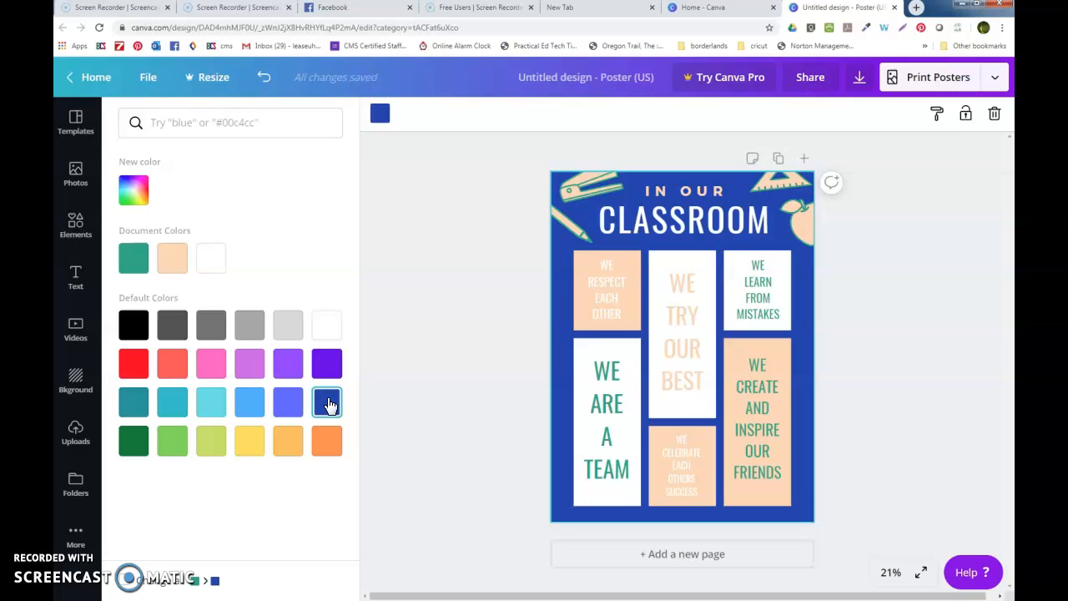
pyautogui.click(571, 230)
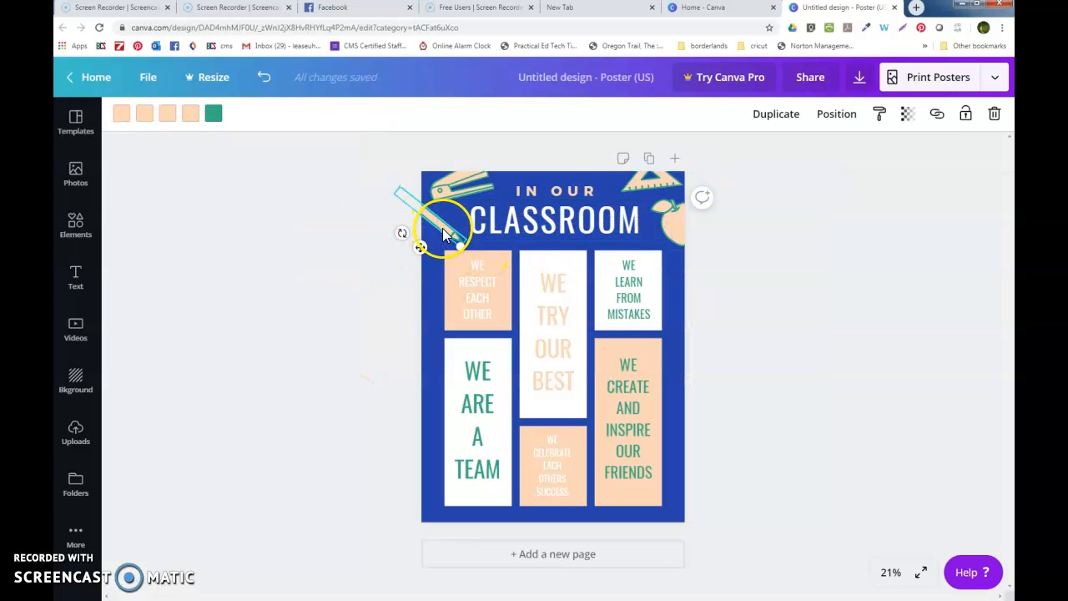
# - Turn the pencil doodle orange and the stapler a paler orange
pyautogui.click(213, 115)
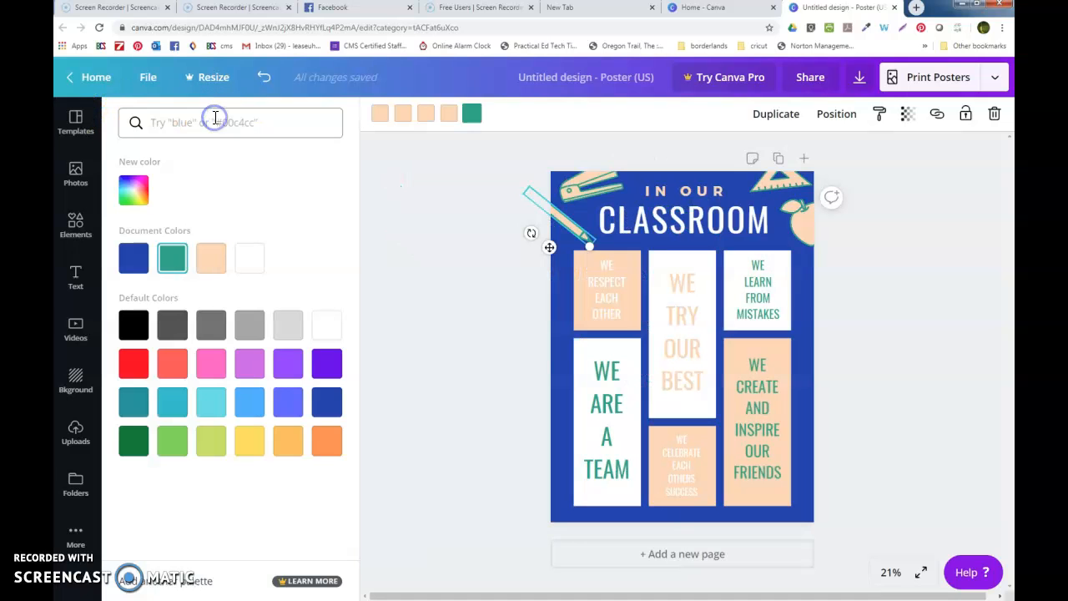
pyautogui.click(288, 443)
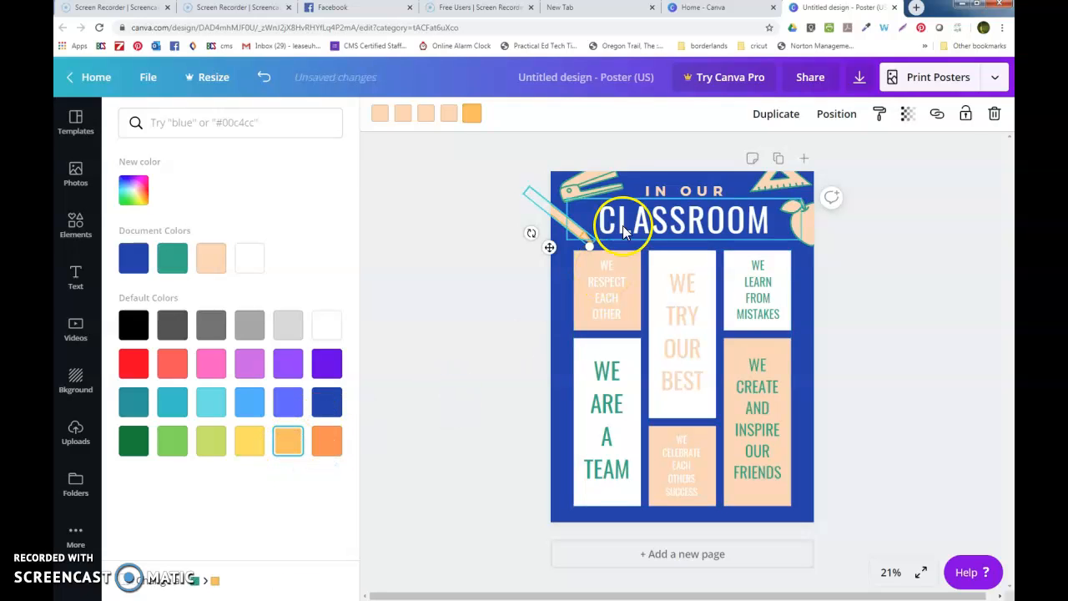
pyautogui.click(600, 190)
pyautogui.click(380, 115)
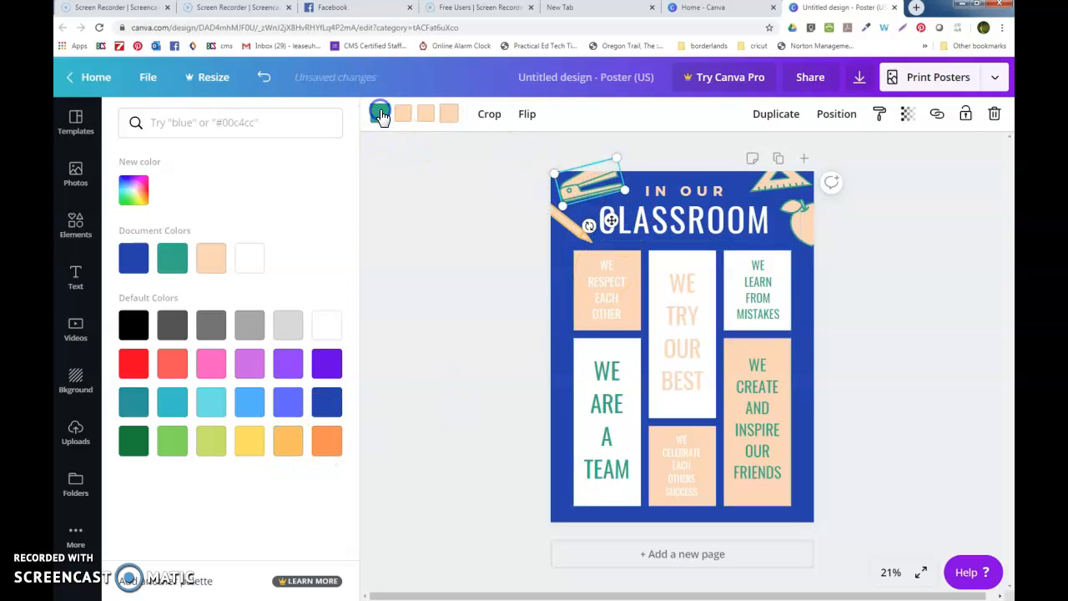
pyautogui.click(326, 447)
pyautogui.click(326, 449)
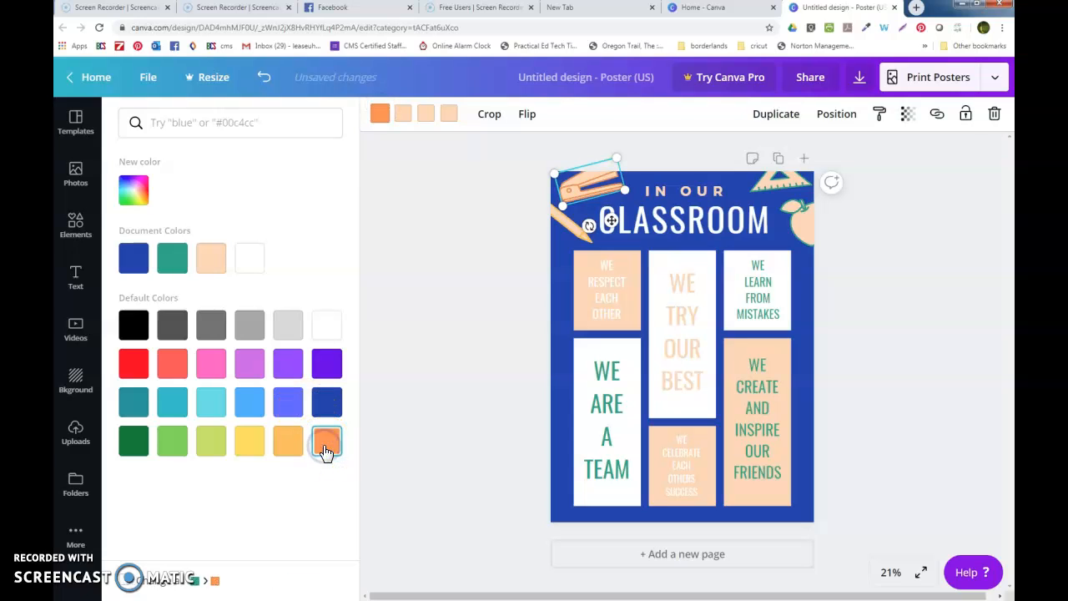
pyautogui.click(287, 444)
# - Recolour the triangle ruler and apple graphics at top right orange
pyautogui.click(768, 176)
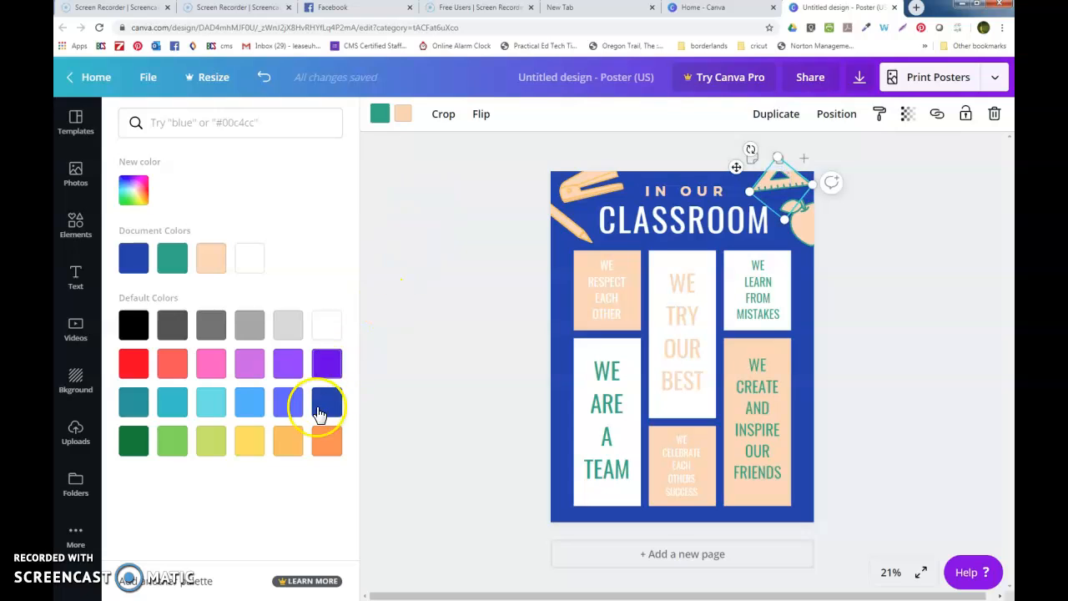
pyautogui.click(378, 115)
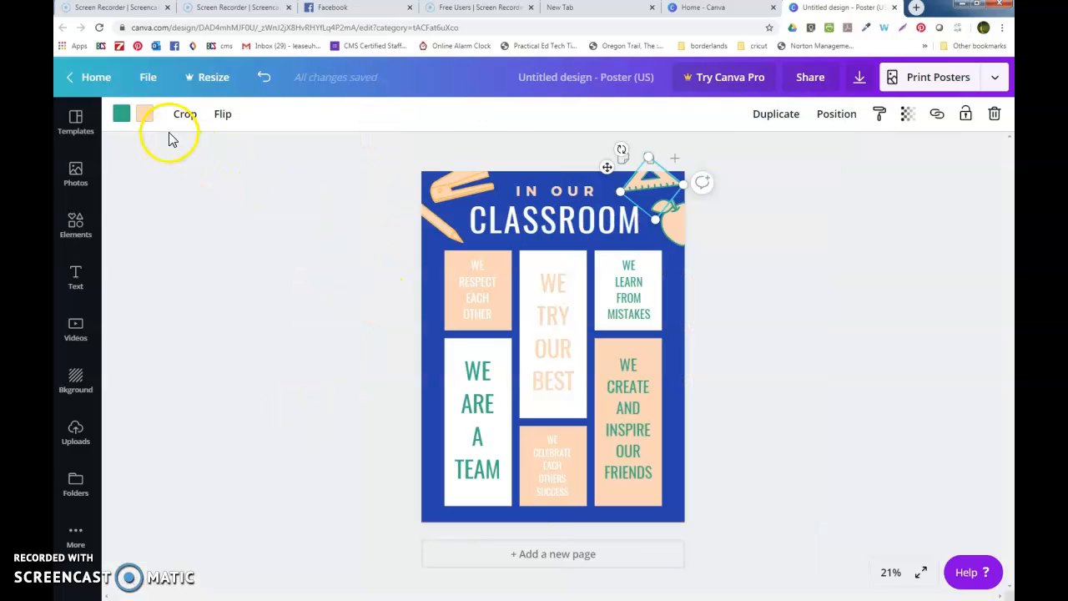
pyautogui.click(121, 113)
pyautogui.click(288, 442)
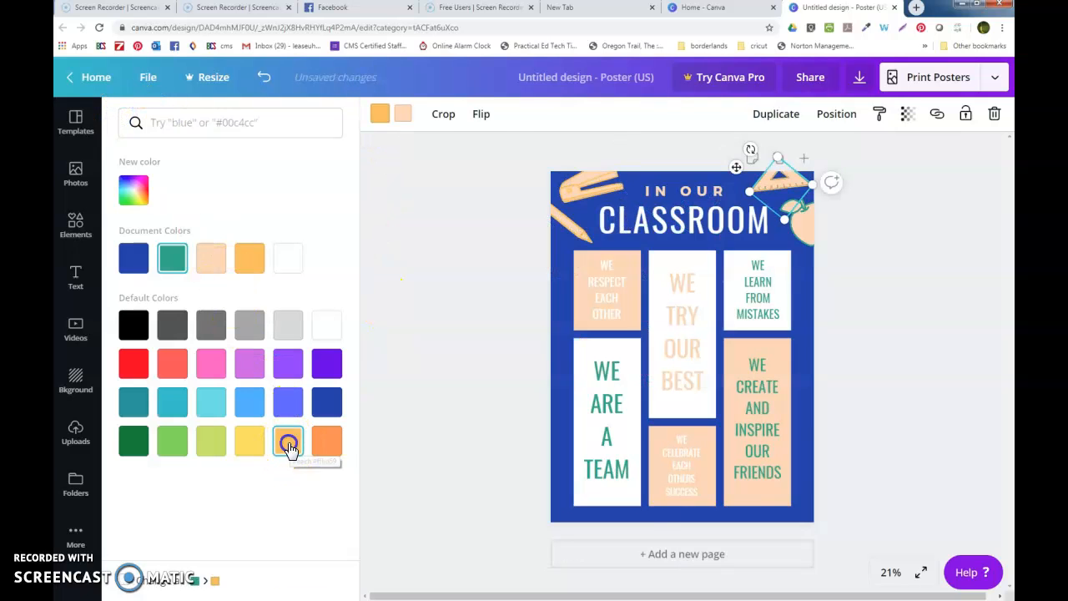
pyautogui.click(806, 234)
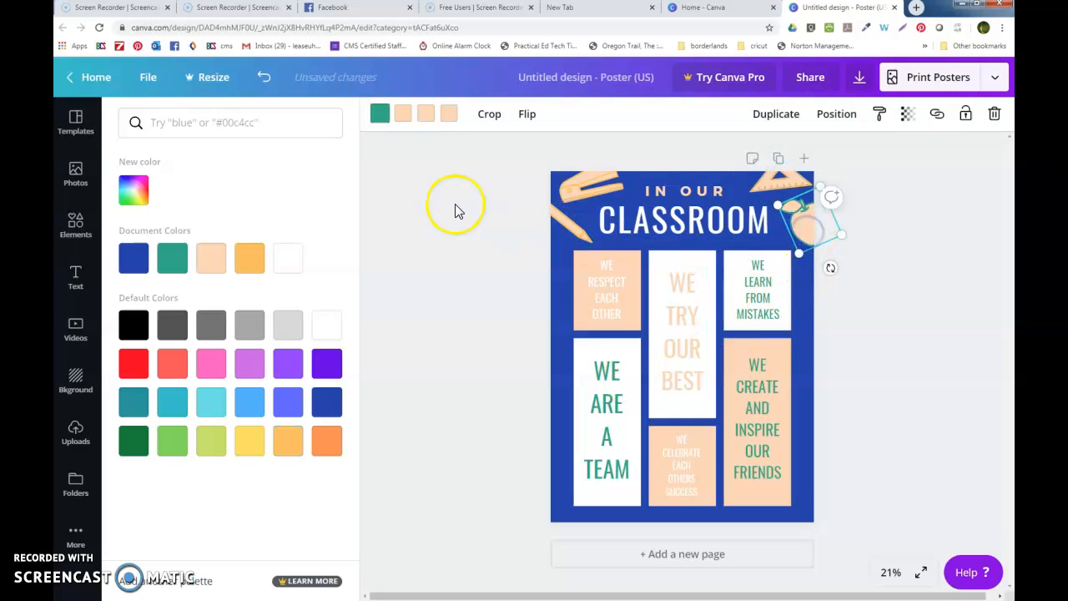
pyautogui.click(380, 113)
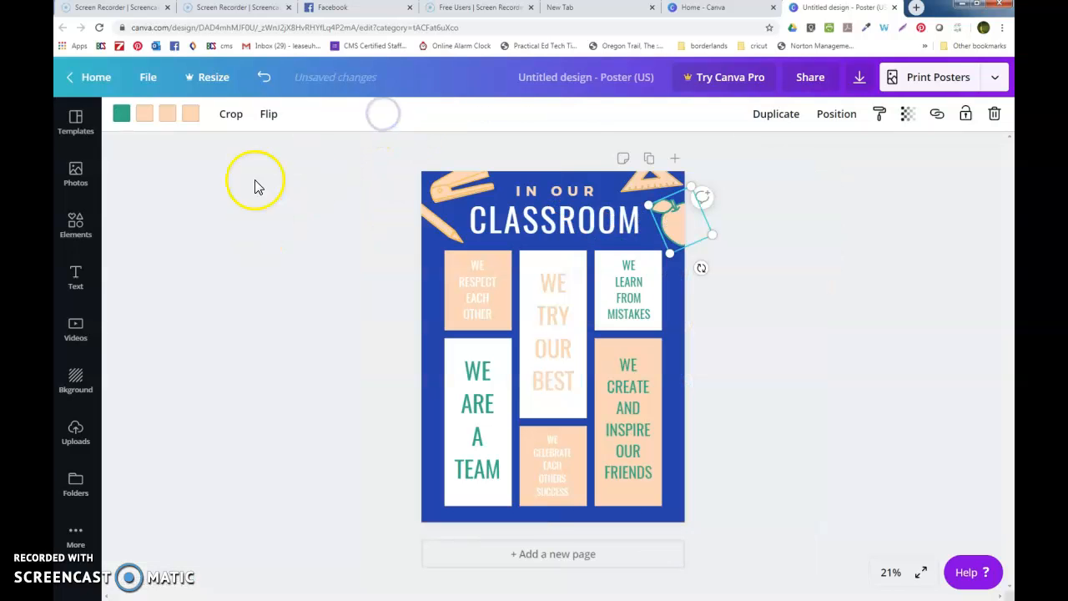
pyautogui.click(121, 114)
pyautogui.click(253, 263)
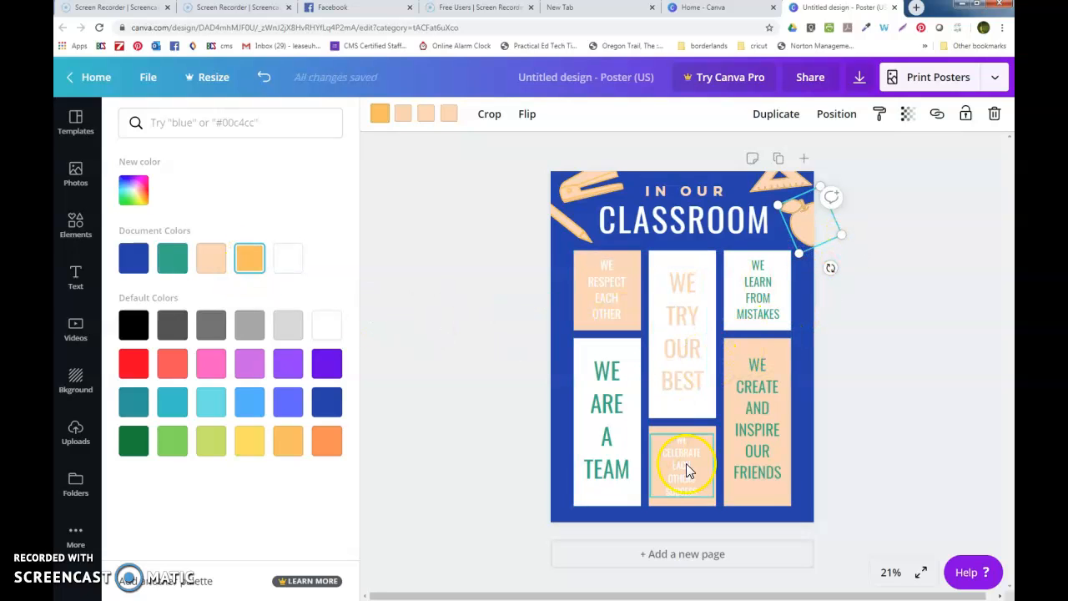
pyautogui.click(608, 438)
# - Colour the WE ARE A TEAM and WE RESPECT EACH OTHER text cobalt blue
pyautogui.doubleClick(476, 426)
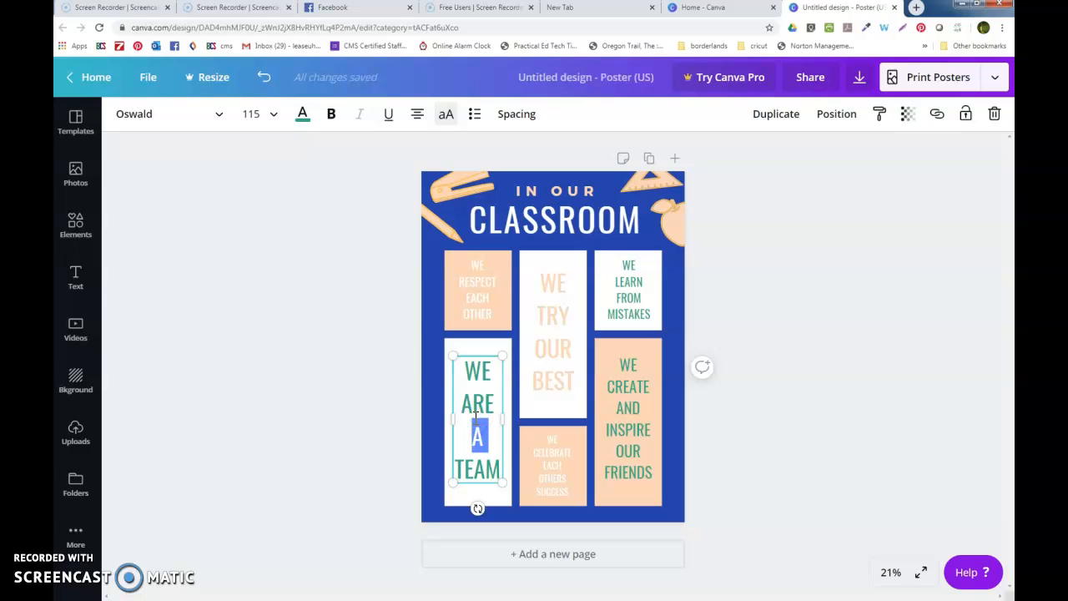
pyautogui.hotkey('ctrl', 'a')
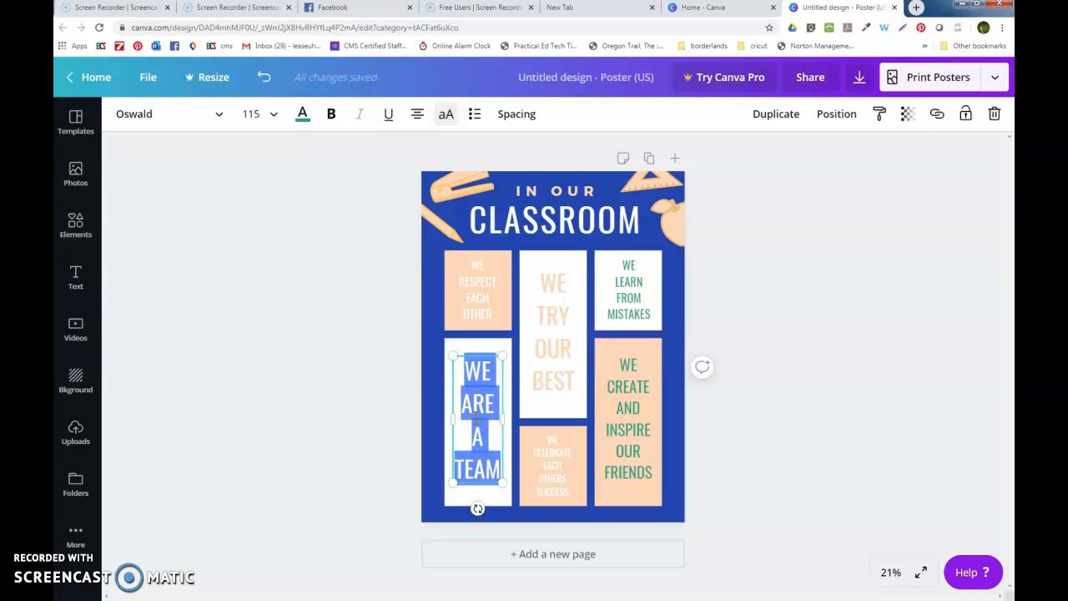
pyautogui.click(303, 114)
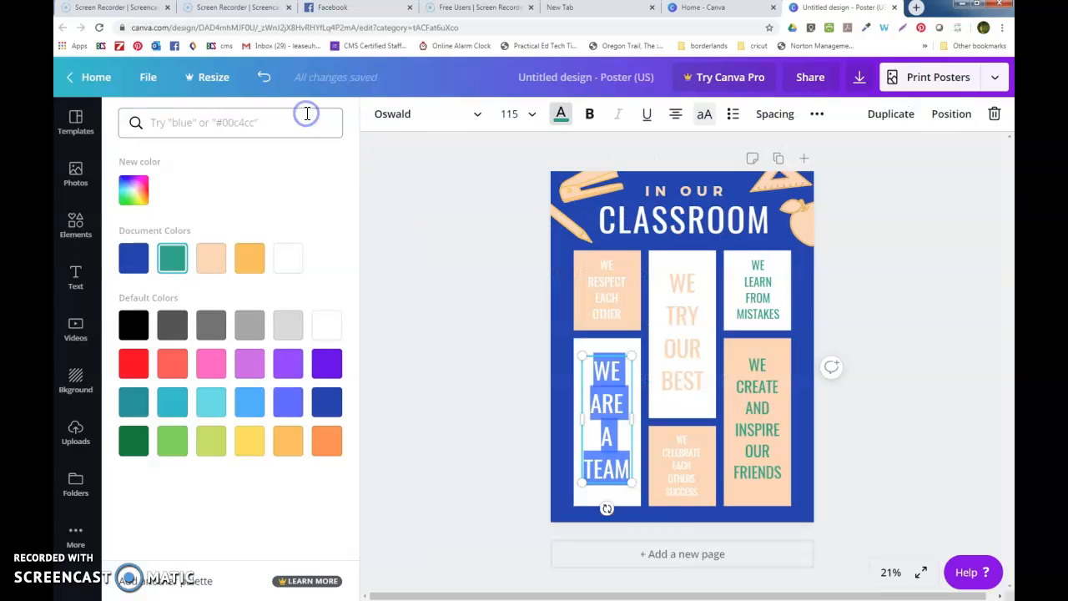
pyautogui.click(331, 408)
pyautogui.click(601, 284)
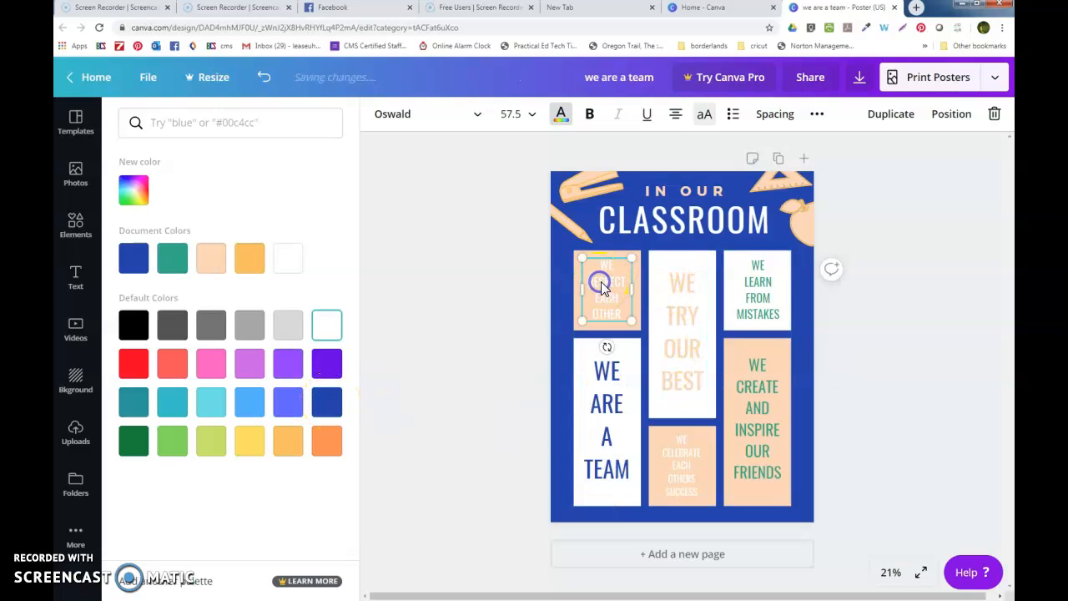
pyautogui.doubleClick(611, 283)
pyautogui.hotkey('ctrl', 'a')
pyautogui.click(327, 408)
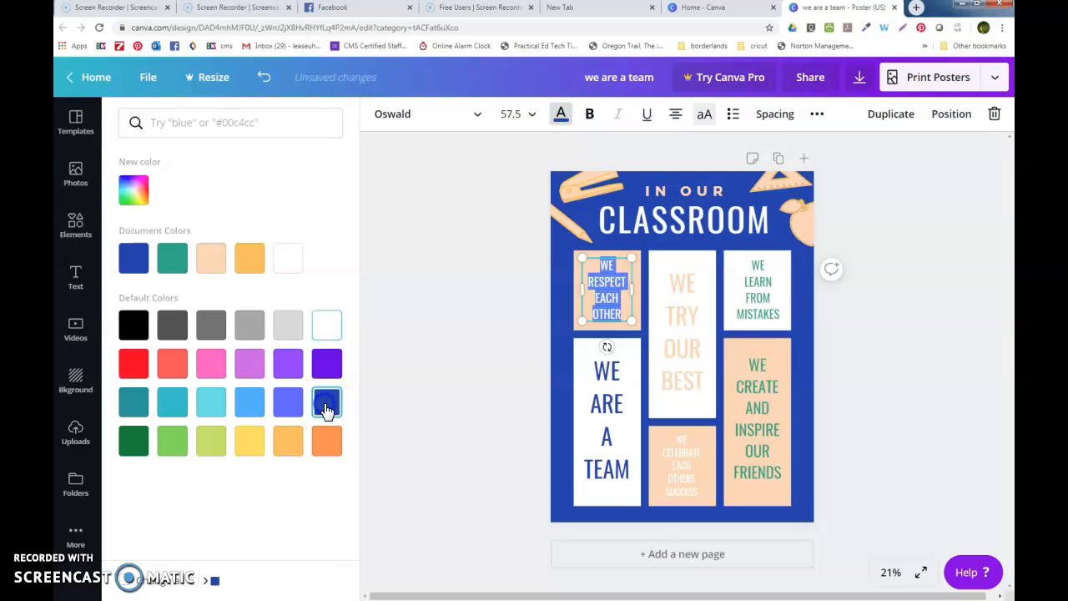
# - Colour WE TRY OUR BEST and WE CREATE AND INSPIRE OUR FRIENDS cobalt blue
pyautogui.click(683, 356)
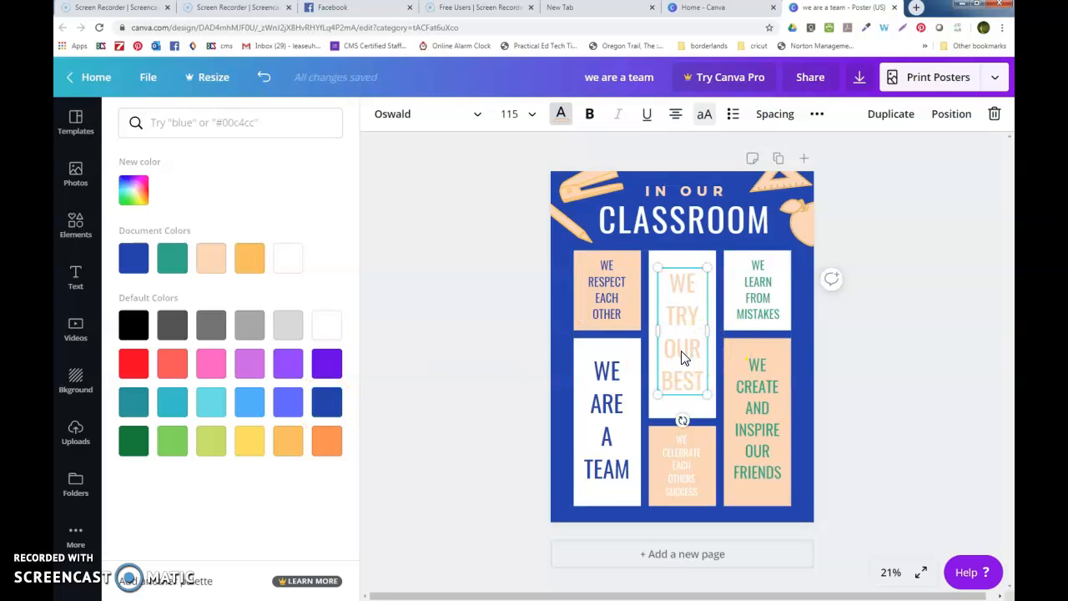
pyautogui.doubleClick(682, 354)
pyautogui.hotkey('ctrl', 'a')
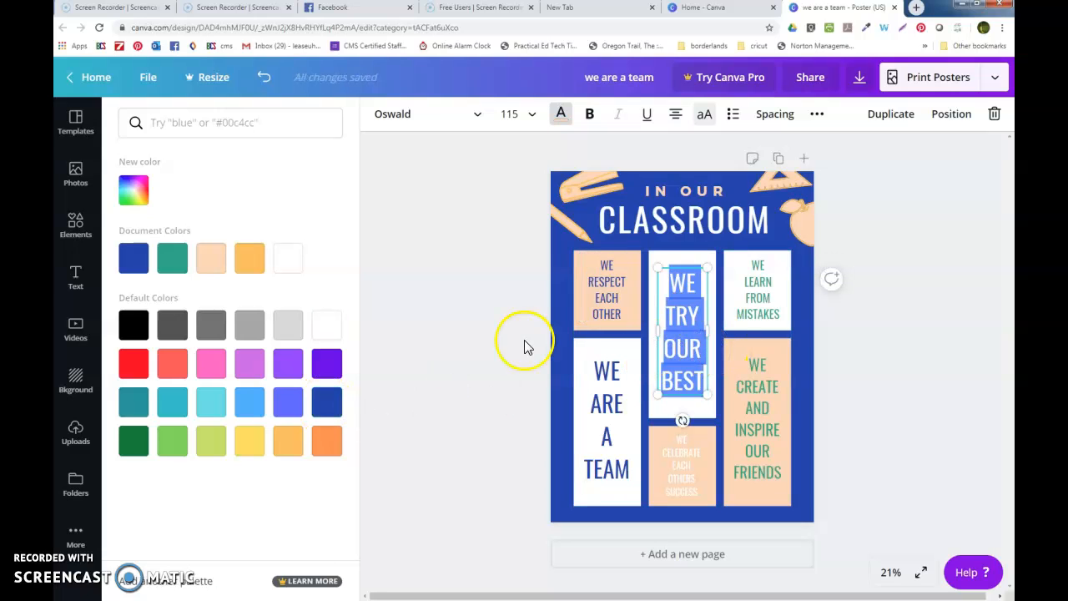
pyautogui.click(328, 405)
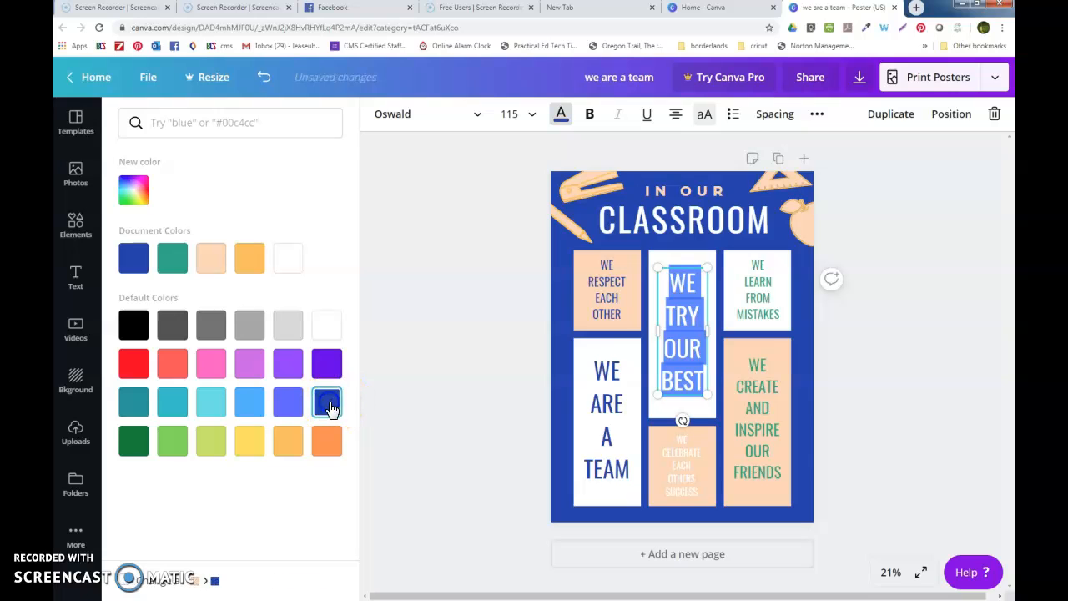
pyautogui.click(757, 417)
pyautogui.doubleClick(760, 417)
pyautogui.hotkey('ctrl', 'a')
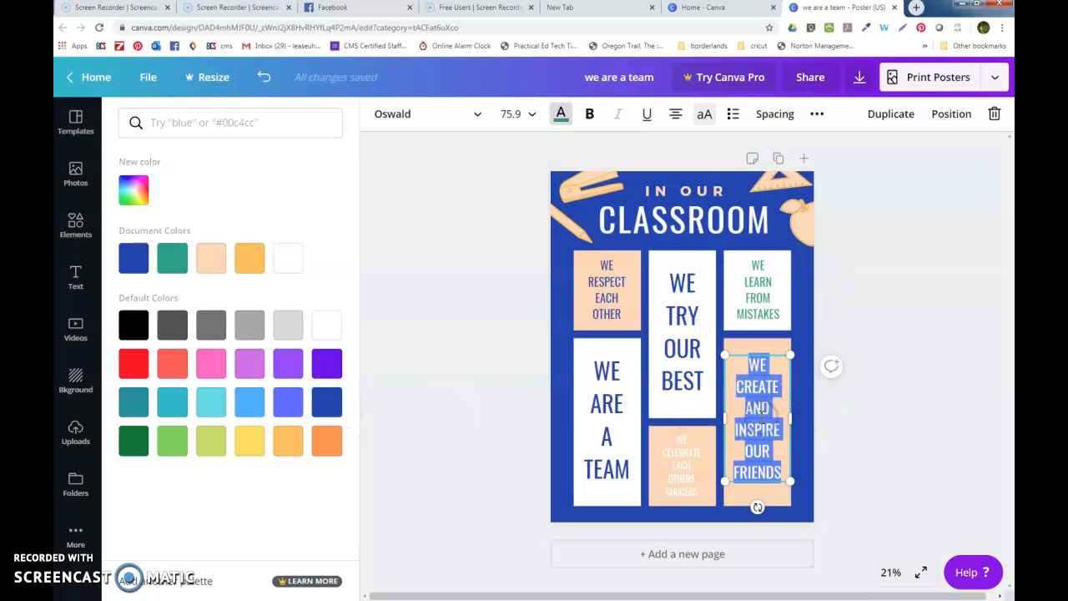
pyautogui.click(328, 405)
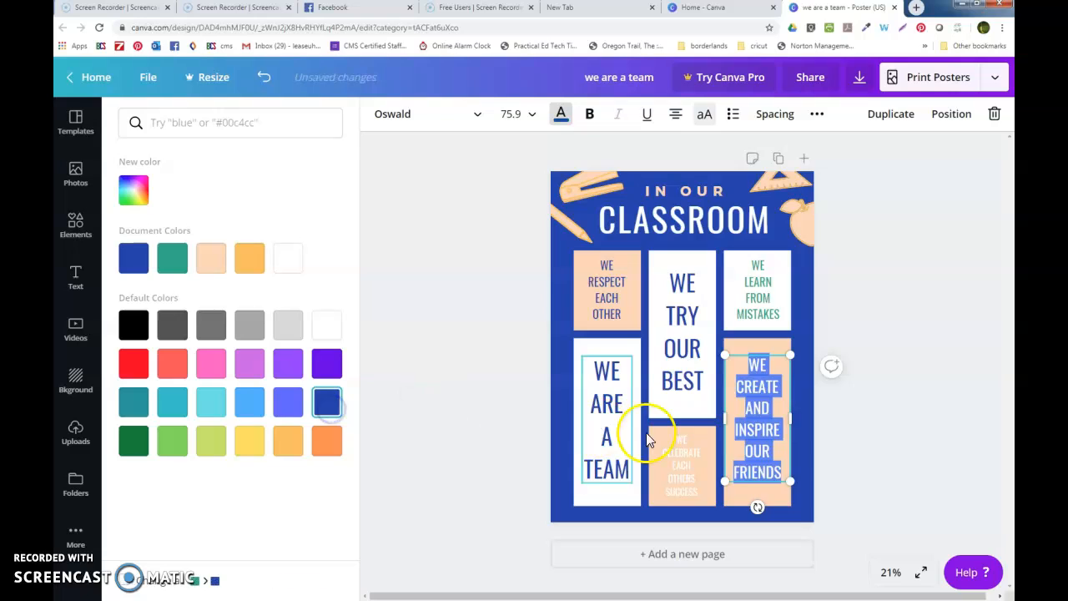
# - Make the WE CELEBRATE and WE LEARN FROM MISTAKES text orange
pyautogui.click(683, 457)
pyautogui.click(683, 458)
pyautogui.hotkey('ctrl', 'a')
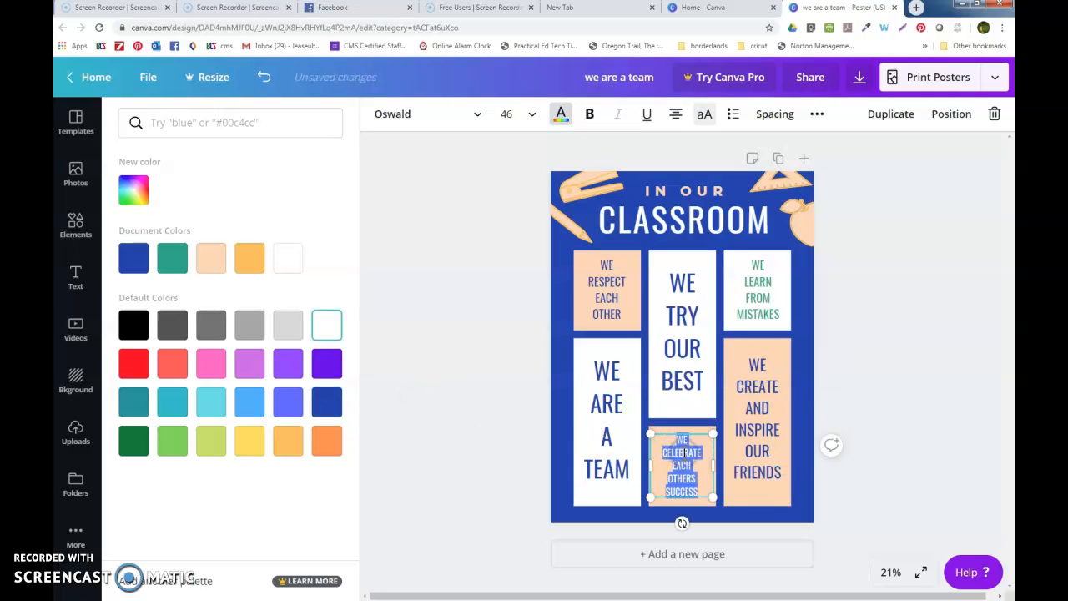
pyautogui.click(326, 435)
pyautogui.click(761, 310)
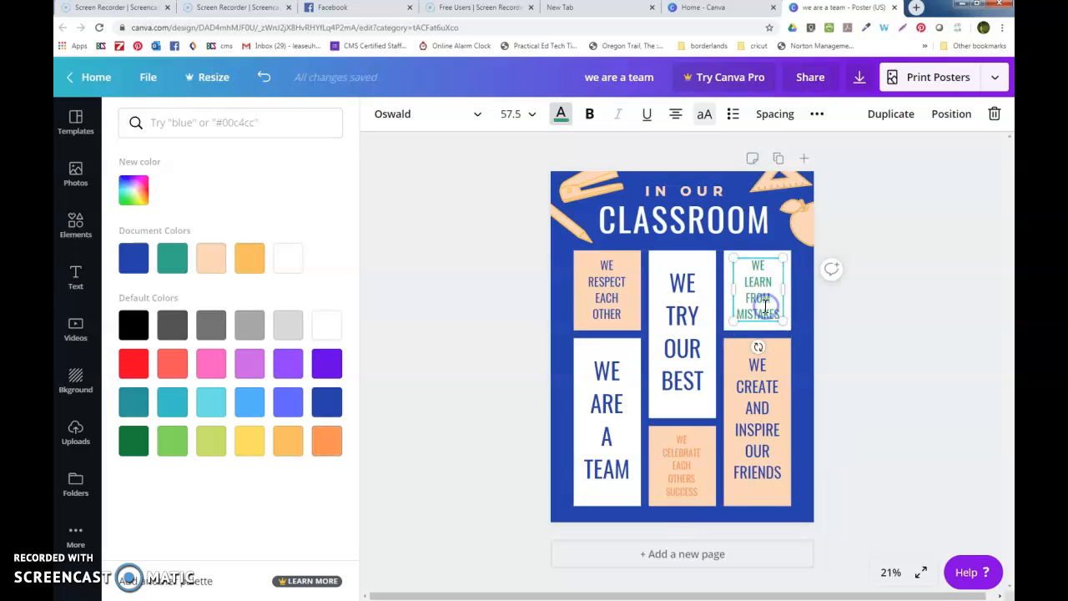
pyautogui.hotkey('ctrl', 'a')
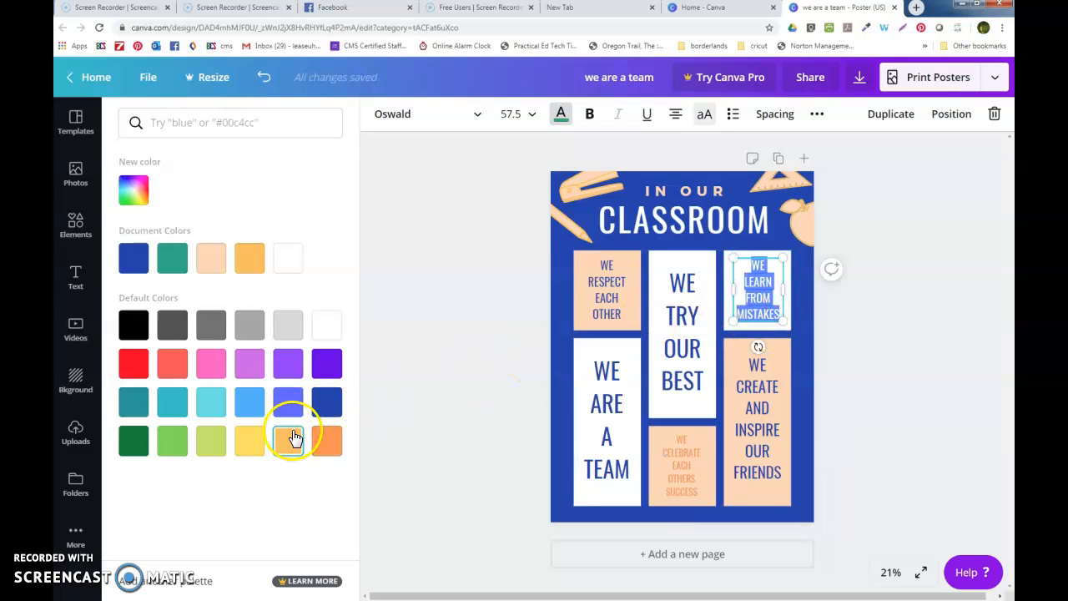
pyautogui.click(329, 405)
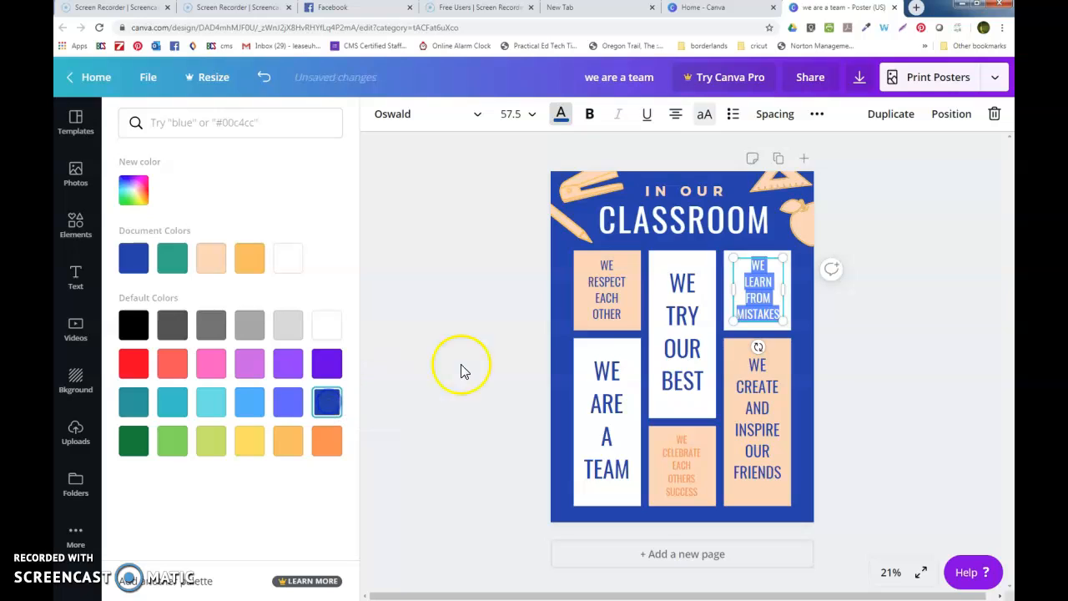
pyautogui.click(757, 302)
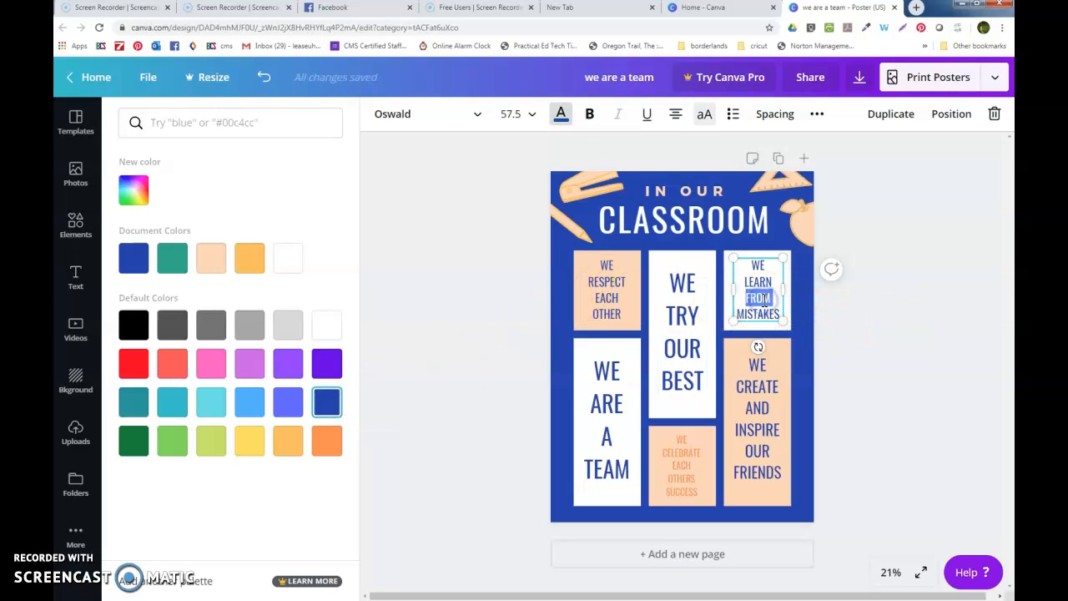
pyautogui.tripleClick(763, 301)
pyautogui.click(326, 441)
pyautogui.click(909, 424)
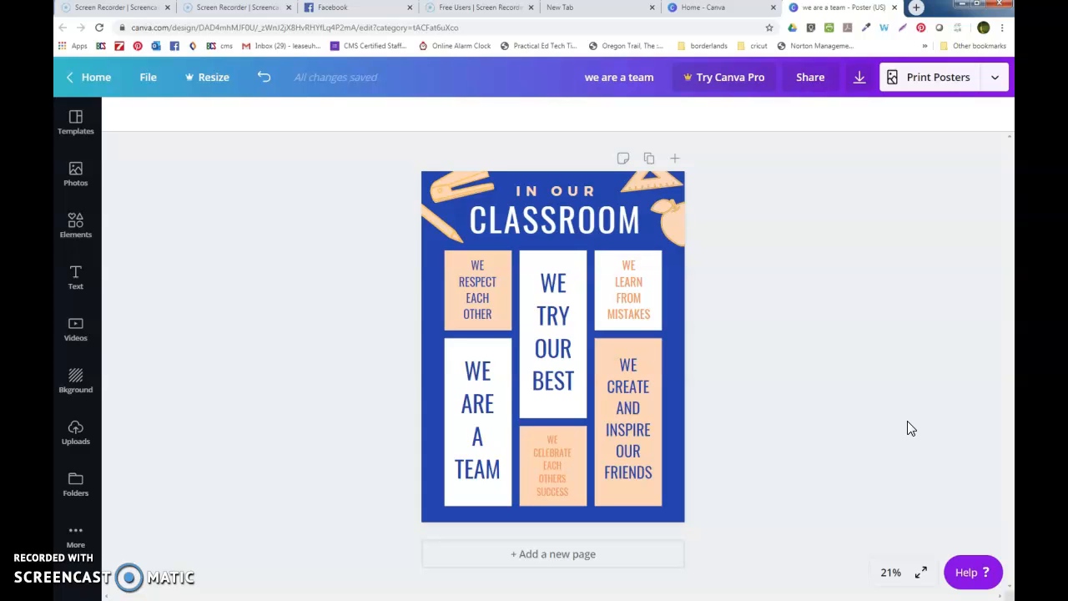
# - Apply the orange Junior League Basketball Tryouts 2020 photo poster template from Templates
pyautogui.click(428, 317)
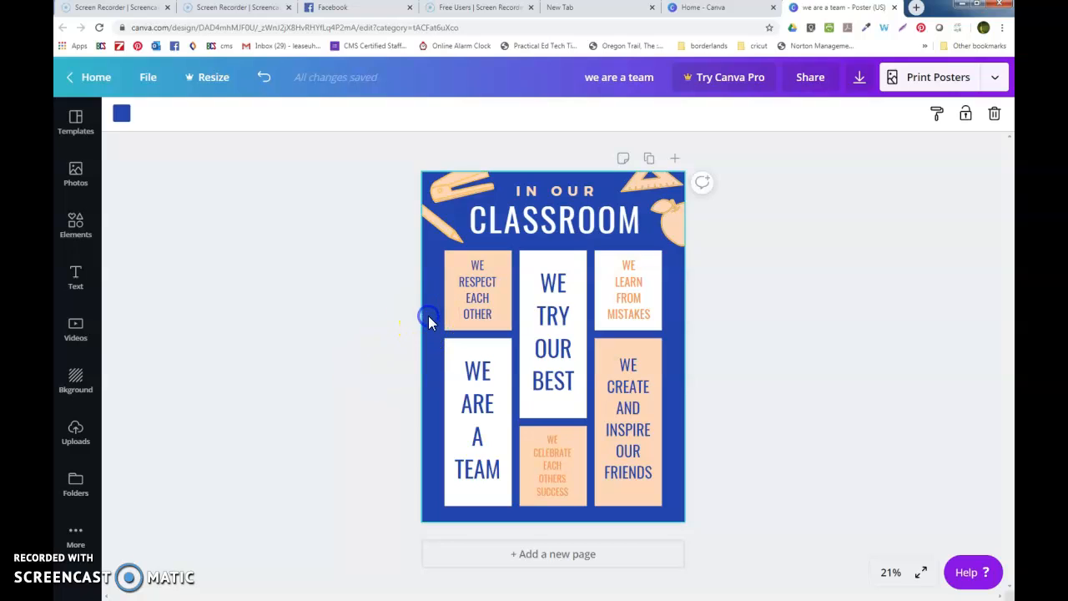
pyautogui.click(76, 121)
pyautogui.click(244, 361)
pyautogui.scroll(-3, 245, 361)
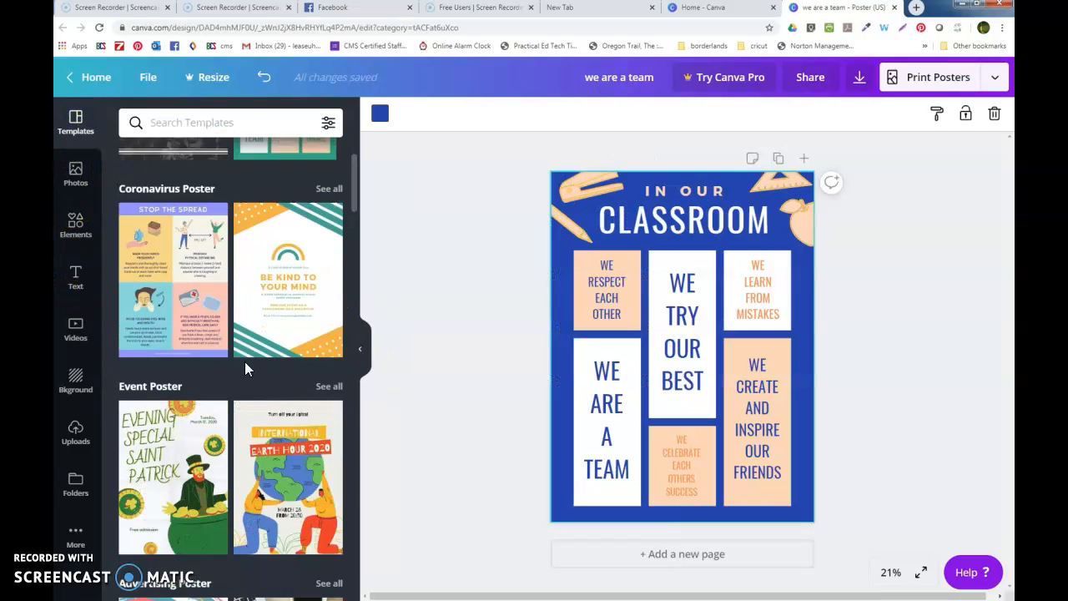
pyautogui.scroll(-4, 244, 362)
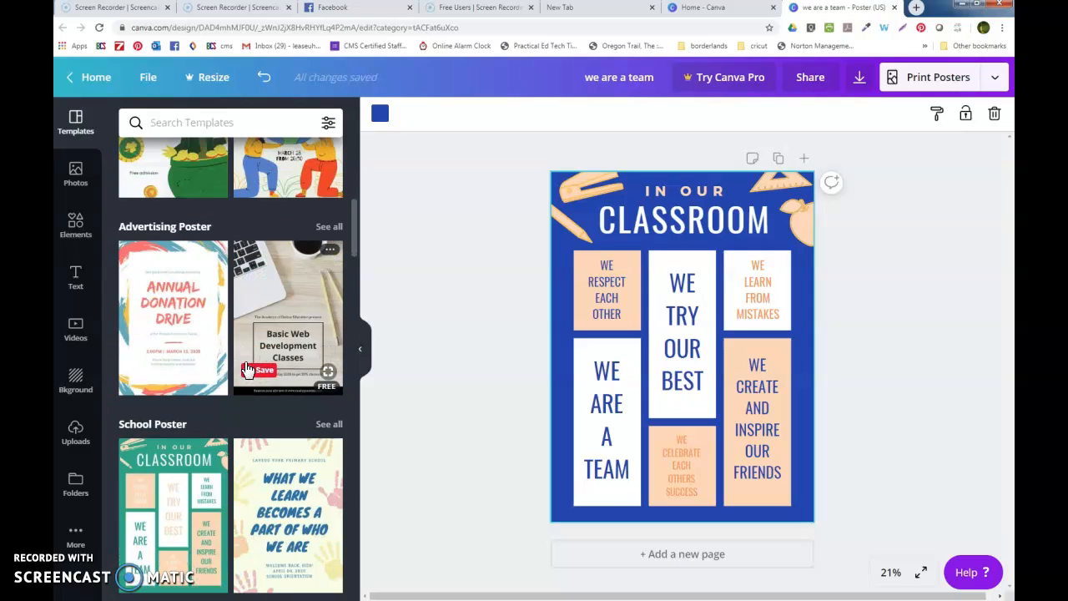
pyautogui.scroll(-5, 244, 367)
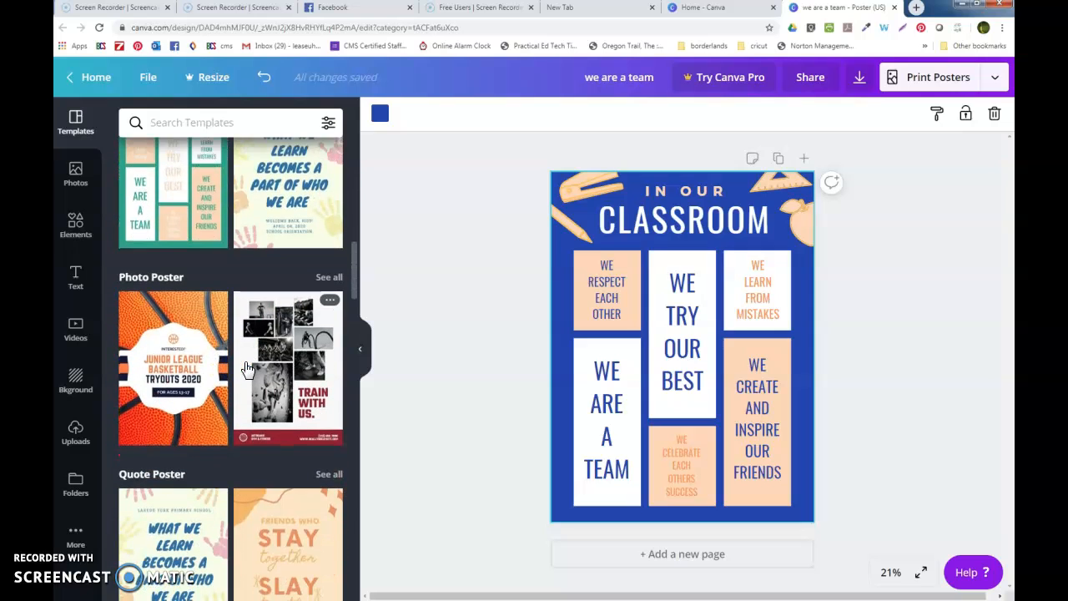
pyautogui.click(177, 307)
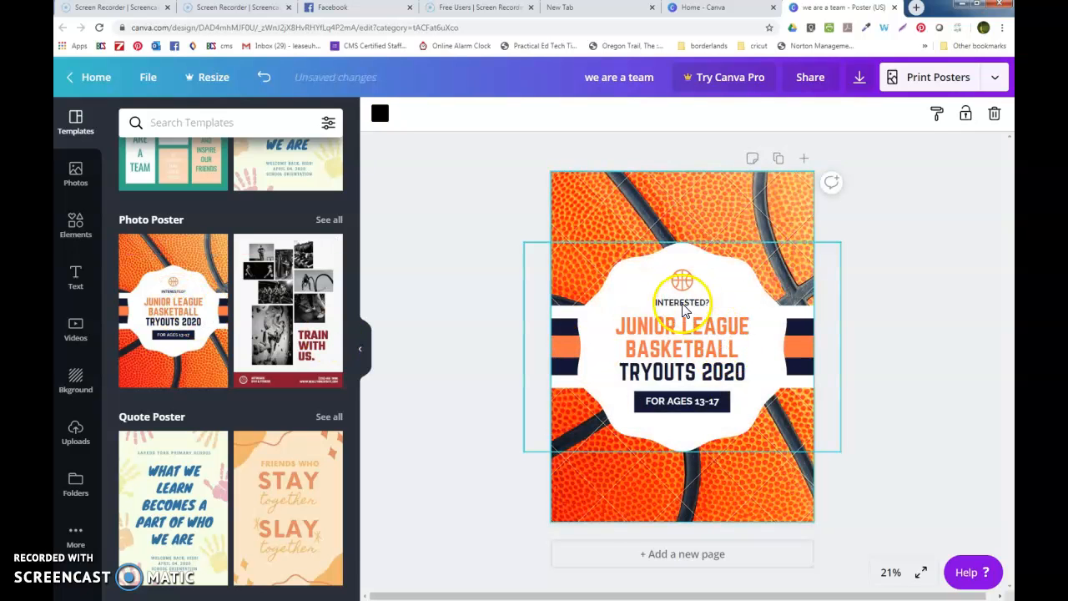
# - Replace the INTERESTED? text in the central badge with CHOCOWINITY MIDDLE SCHOOL
pyautogui.click(680, 338)
pyautogui.click(685, 306)
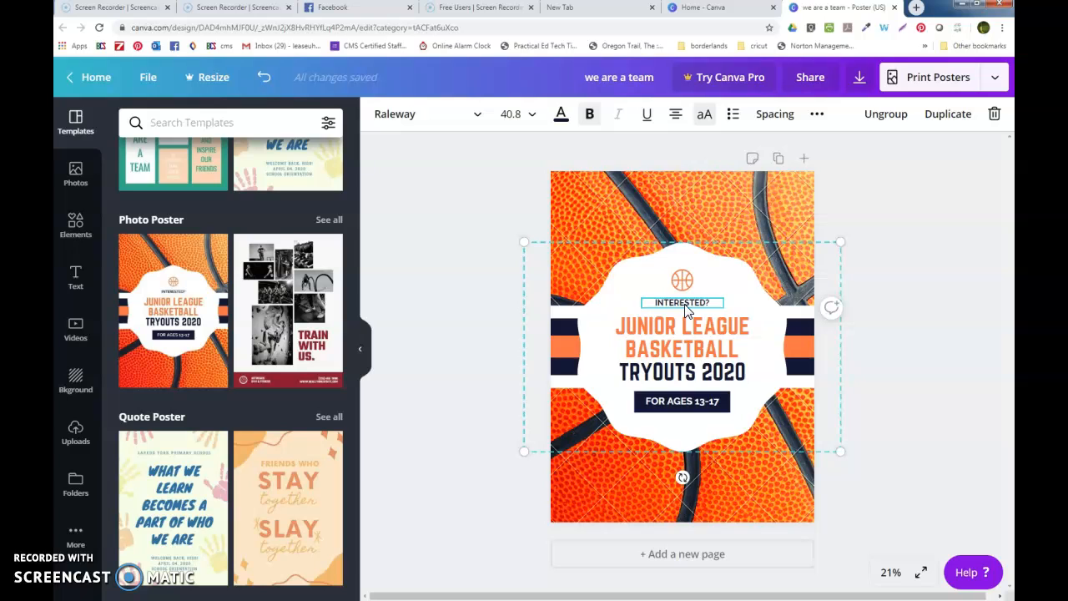
pyautogui.doubleClick(686, 307)
pyautogui.press('BackSpace')
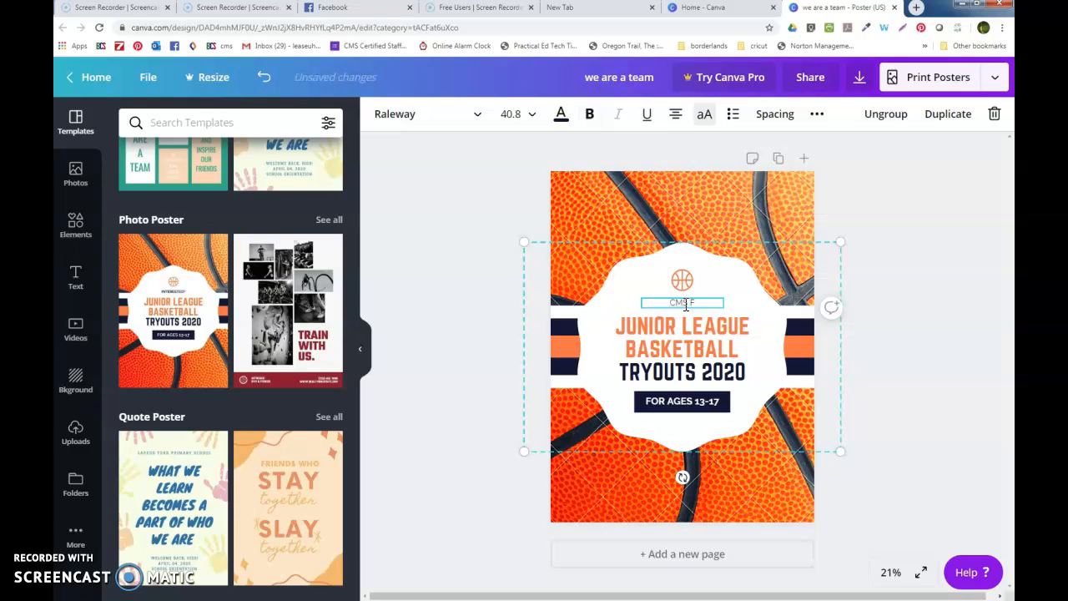
pyautogui.write('CMS FALL BASKETBALL')
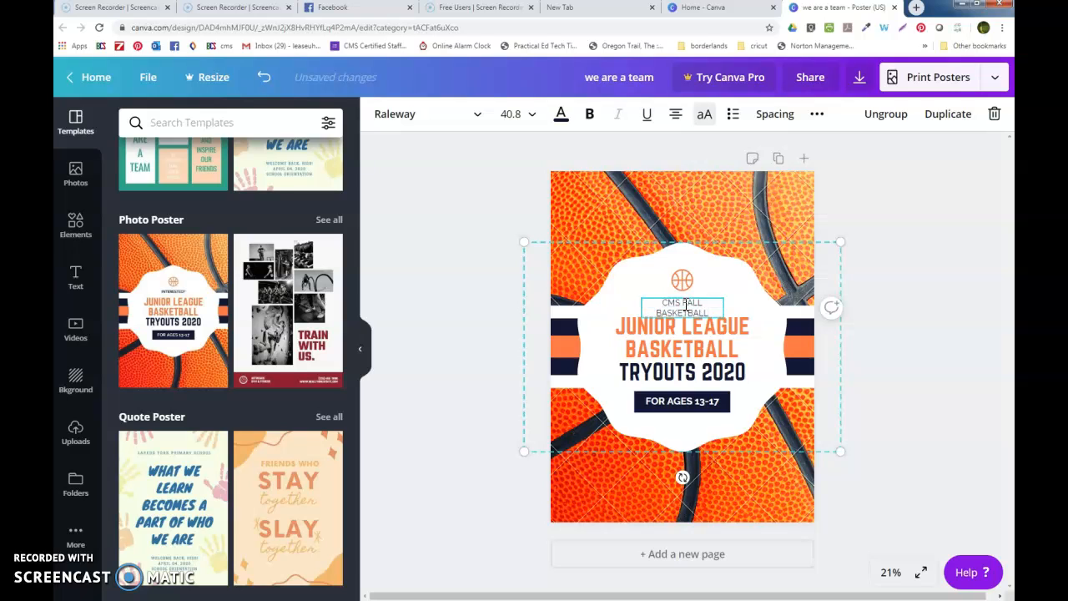
pyautogui.press('BackSpace')
pyautogui.press('BackSpace')
pyautogui.press('BackSpace')
pyautogui.press('BackSpace')
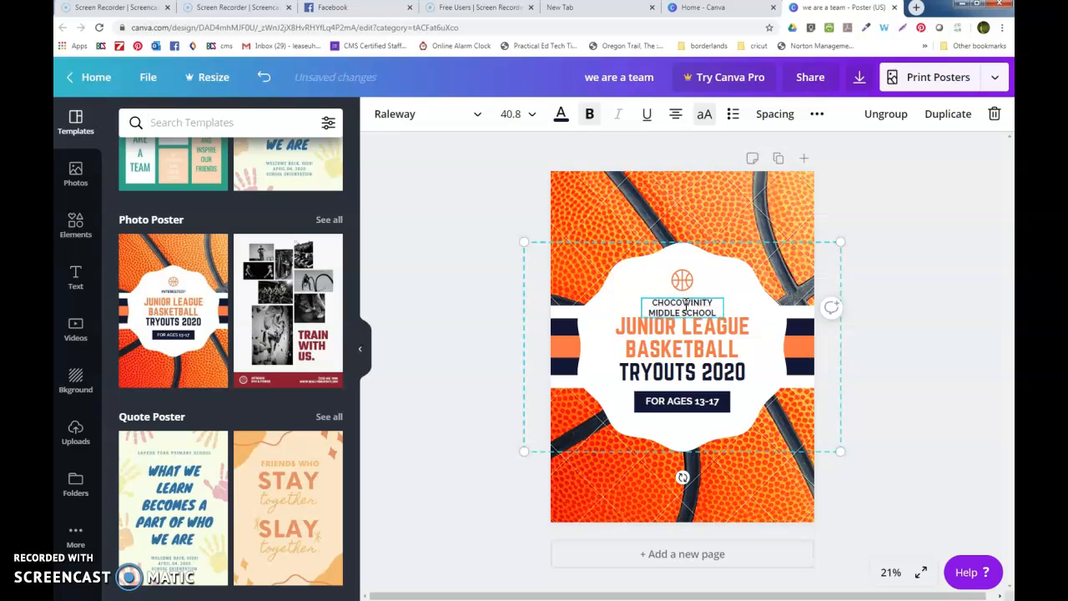
pyautogui.click(676, 307)
# - Retype the headline as FALL BASKETBALL FUNDRAISER
pyautogui.click(699, 330)
pyautogui.doubleClick(701, 328)
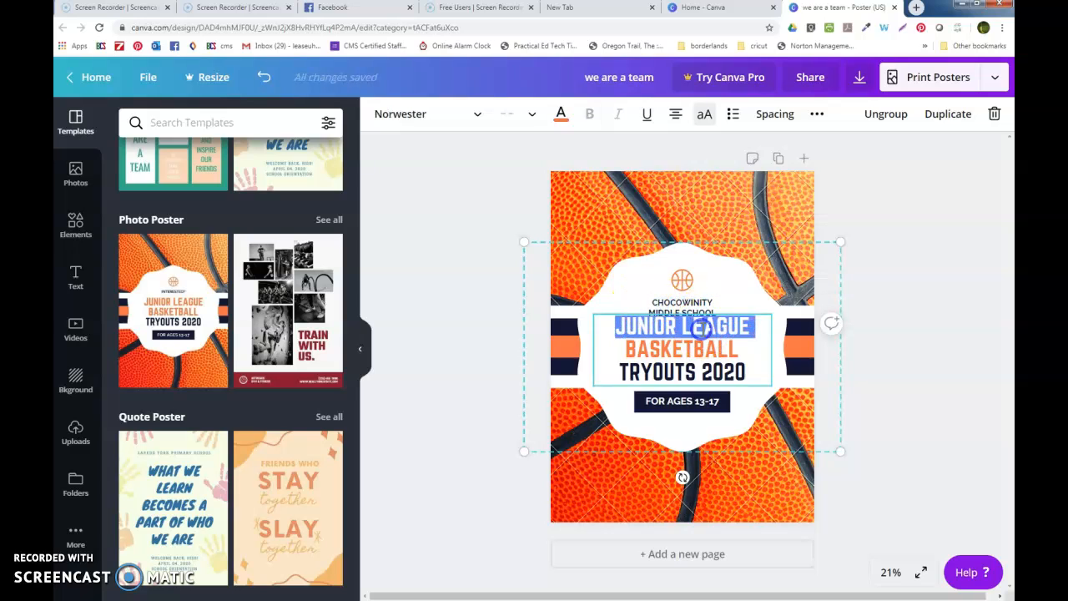
pyautogui.press('Delete')
pyautogui.press('Delete')
pyautogui.press('Delete')
pyautogui.press('Delete')
pyautogui.press('Delete')
pyautogui.press('Delete')
pyautogui.press('Delete')
pyautogui.press('Delete')
pyautogui.press('Delete')
pyautogui.press('Delete')
pyautogui.press('Delete')
pyautogui.press('Delete')
pyautogui.press('Delete')
pyautogui.press('Delete')
pyautogui.press('Delete')
pyautogui.press('Delete')
pyautogui.press('Delete')
pyautogui.press('Delete')
pyautogui.press('Delete')
pyautogui.press('Delete')
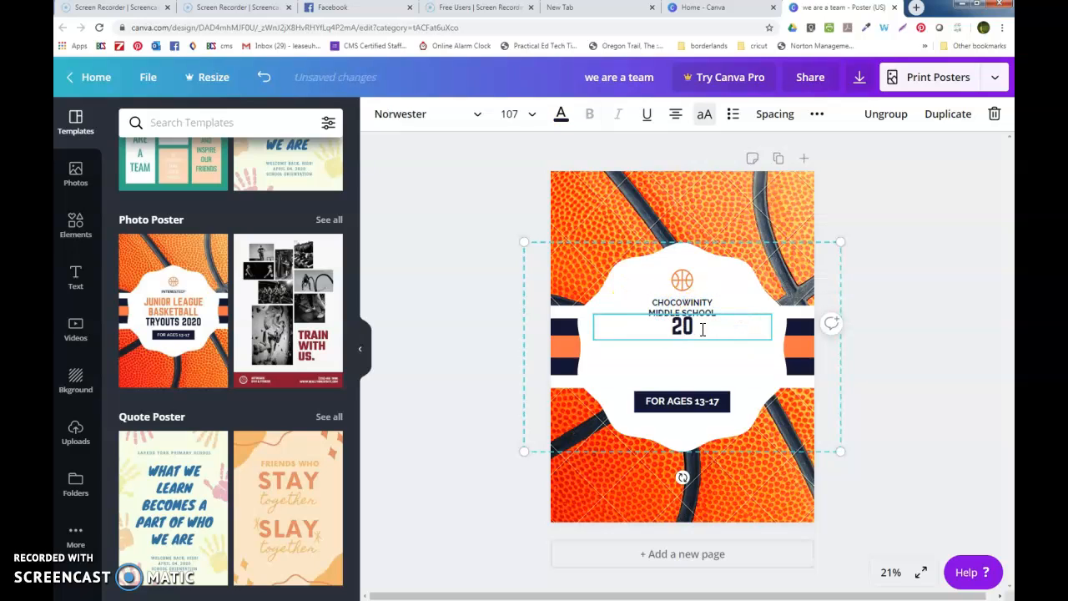
pyautogui.write('L BRAK')
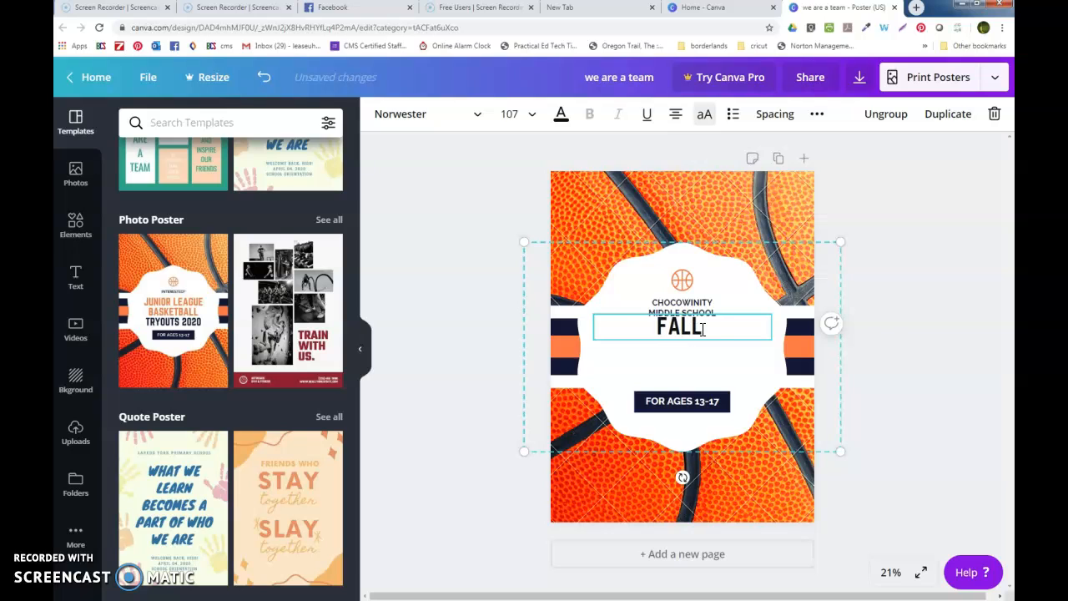
pyautogui.press('BackSpace')
pyautogui.press('BackSpace')
pyautogui.press('BackSpace')
pyautogui.write('ASK')
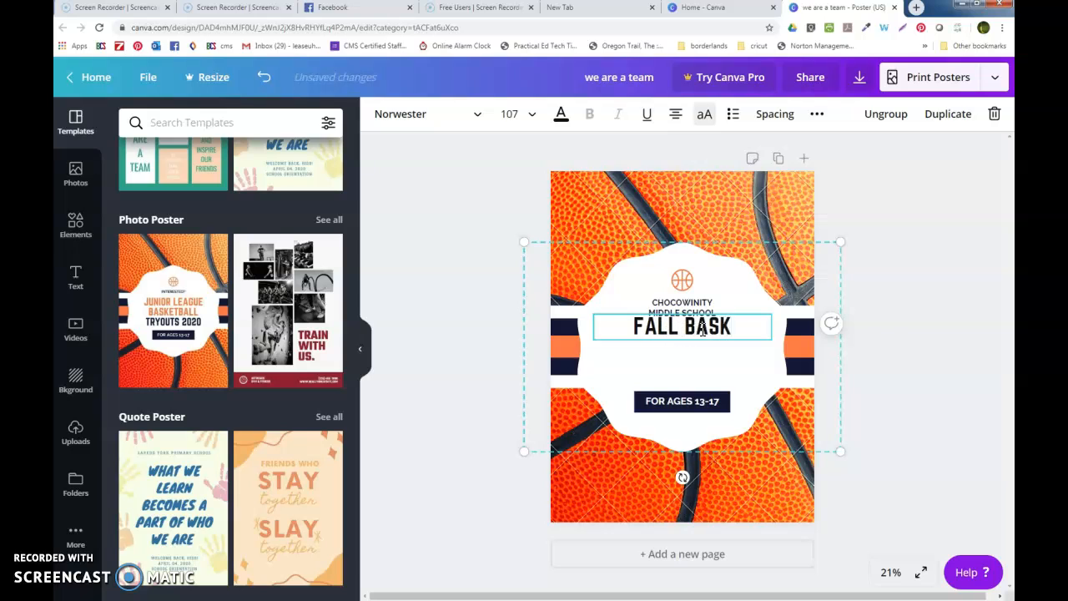
pyautogui.write('ETBALL FUNDRAISER')
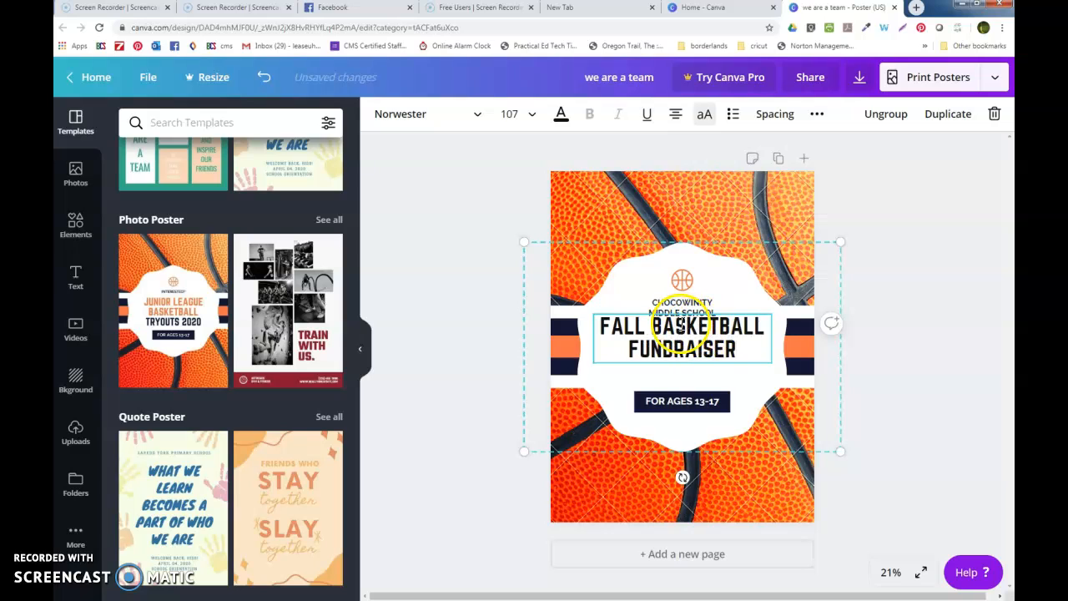
# - Colour the FALL BASKETBALL line of the headline orange
pyautogui.tripleClick(681, 327)
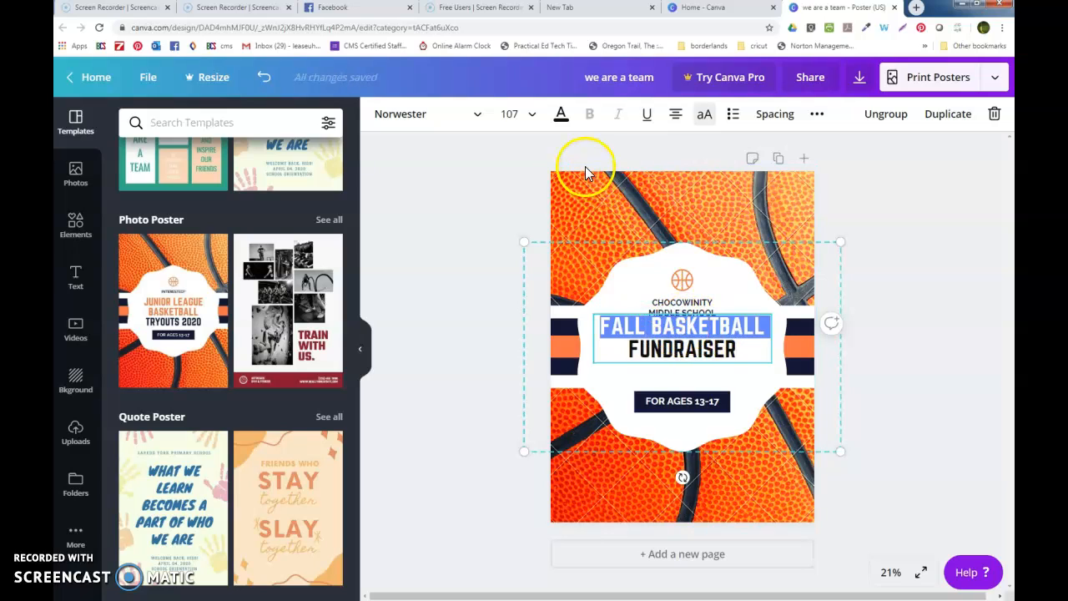
pyautogui.click(564, 114)
pyautogui.click(245, 265)
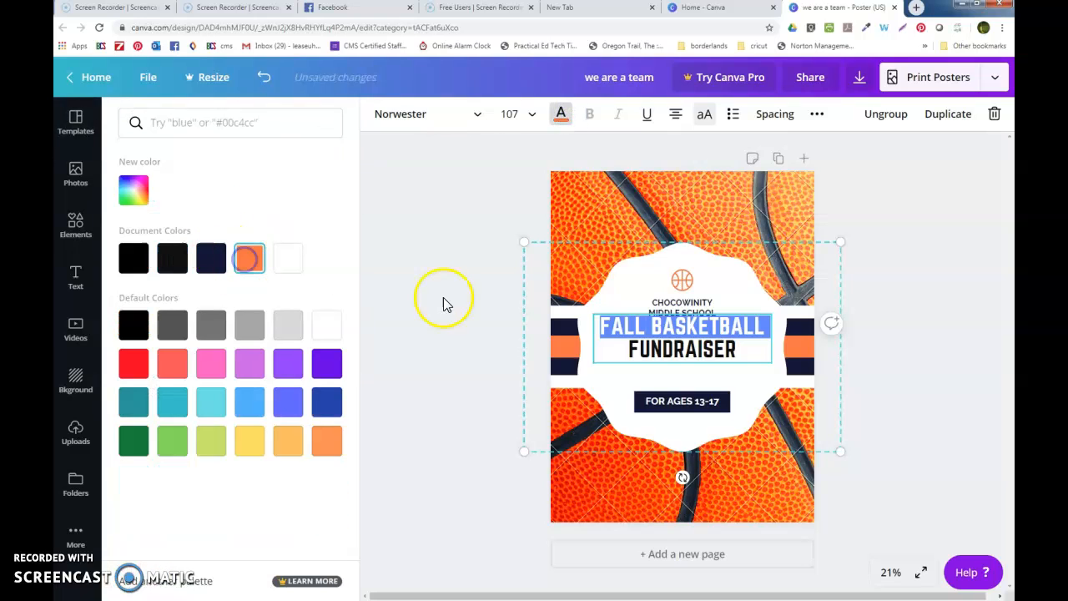
pyautogui.click(701, 353)
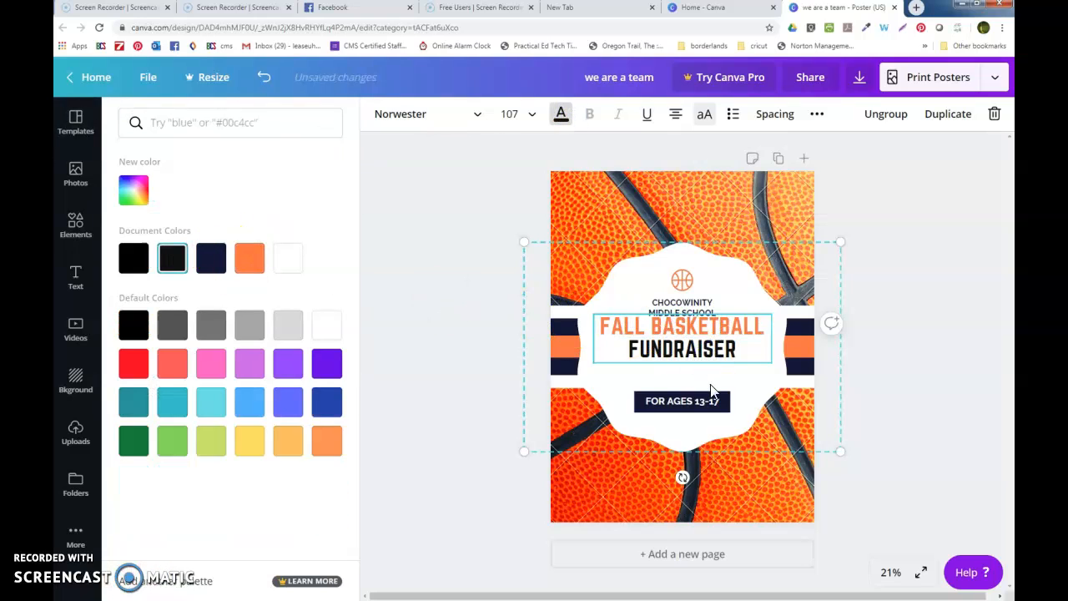
pyautogui.click(714, 378)
pyautogui.doubleClick(692, 401)
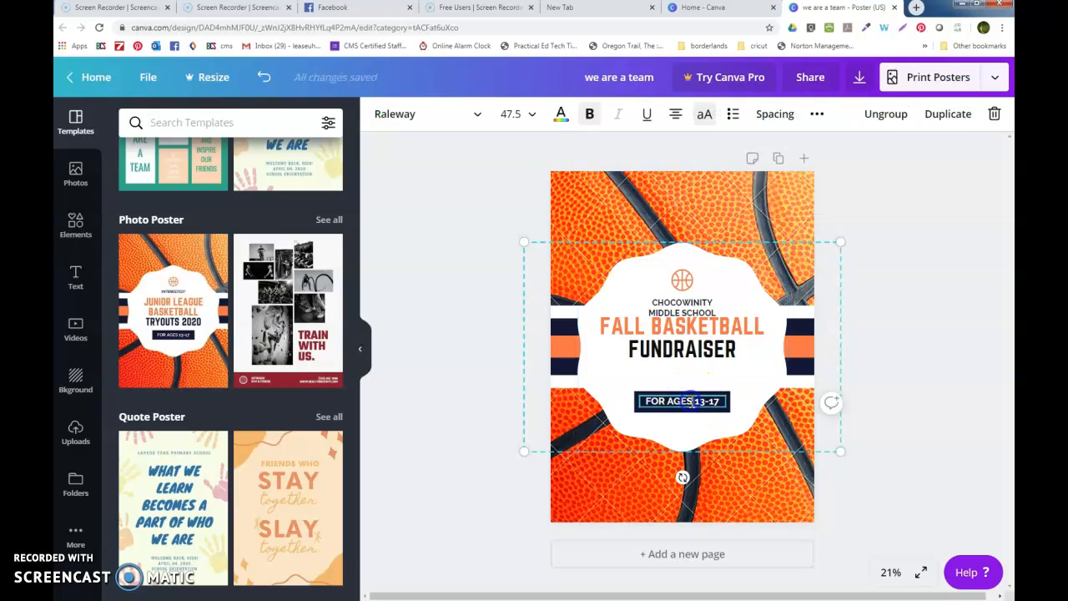
# - Replace FOR AGES 13-17 in the dark label with COMING SOON
pyautogui.tripleClick(692, 401)
pyautogui.write('COMING SOON')
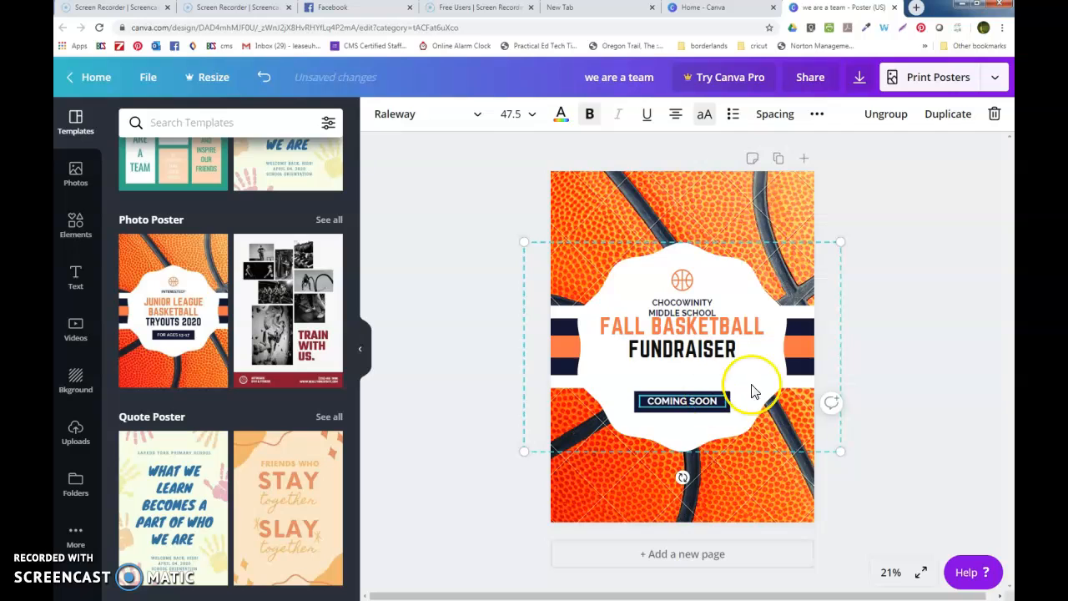
pyautogui.click(993, 384)
# - Try moving the FALL BASKETBALL FUNDRAISER headline lower, then undo the move
pyautogui.click(708, 357)
pyautogui.moveTo(709, 365); pyautogui.dragTo(708, 361)
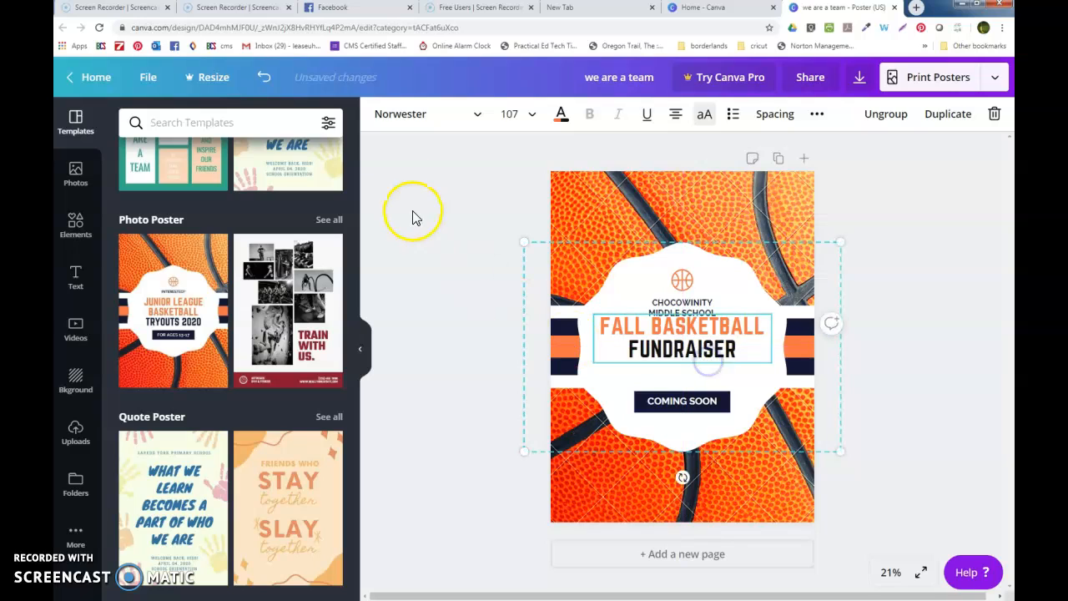
pyautogui.click(263, 77)
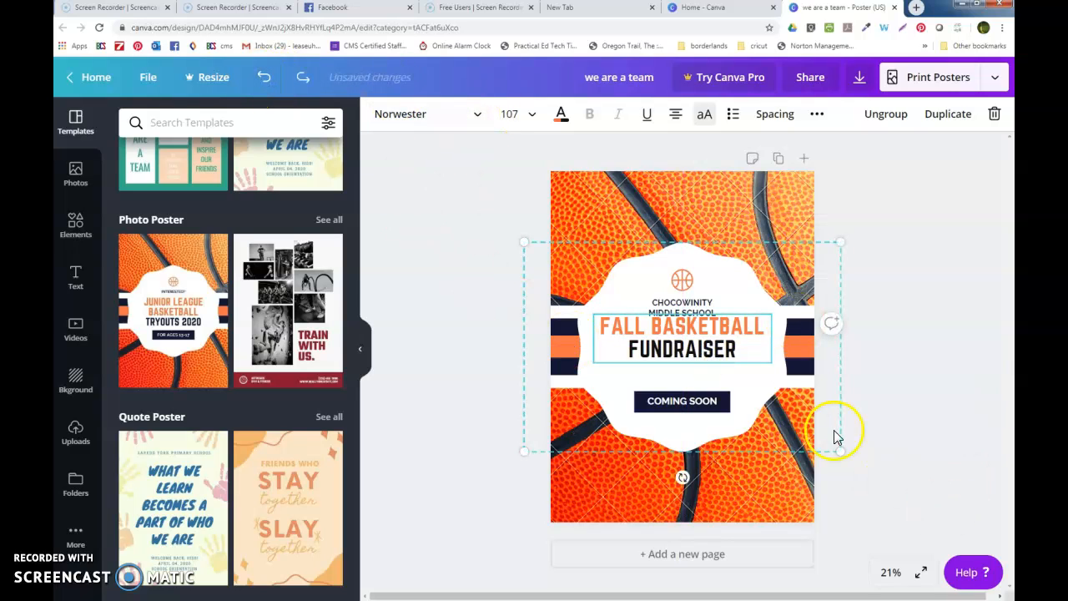
pyautogui.click(707, 308)
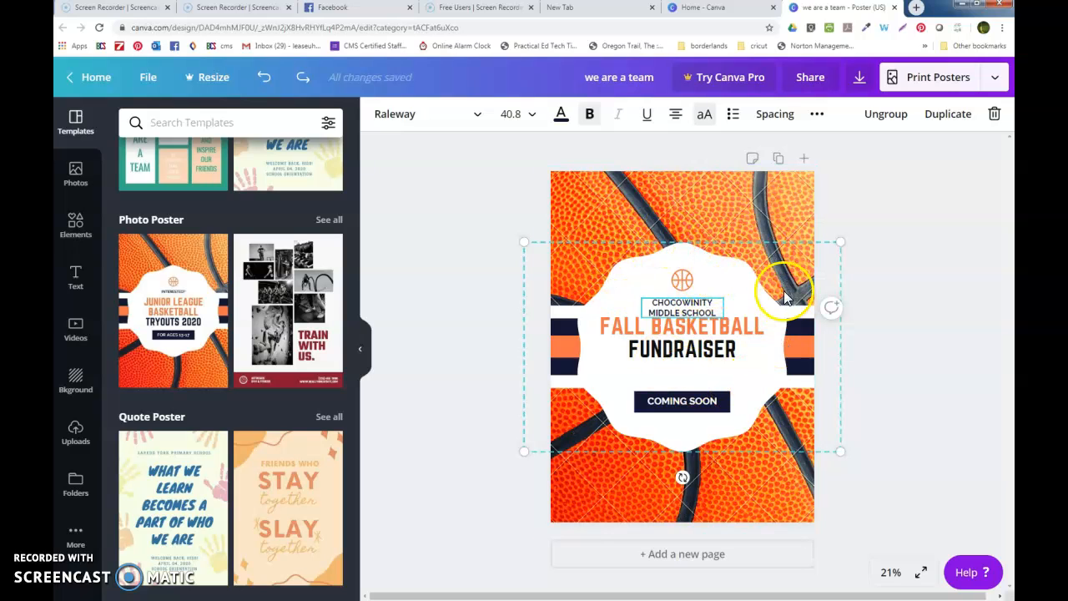
# - Undo the accidental move of the poster group and ungroup its elements
pyautogui.click(721, 350)
pyautogui.moveTo(721, 351); pyautogui.dragTo(692, 358)
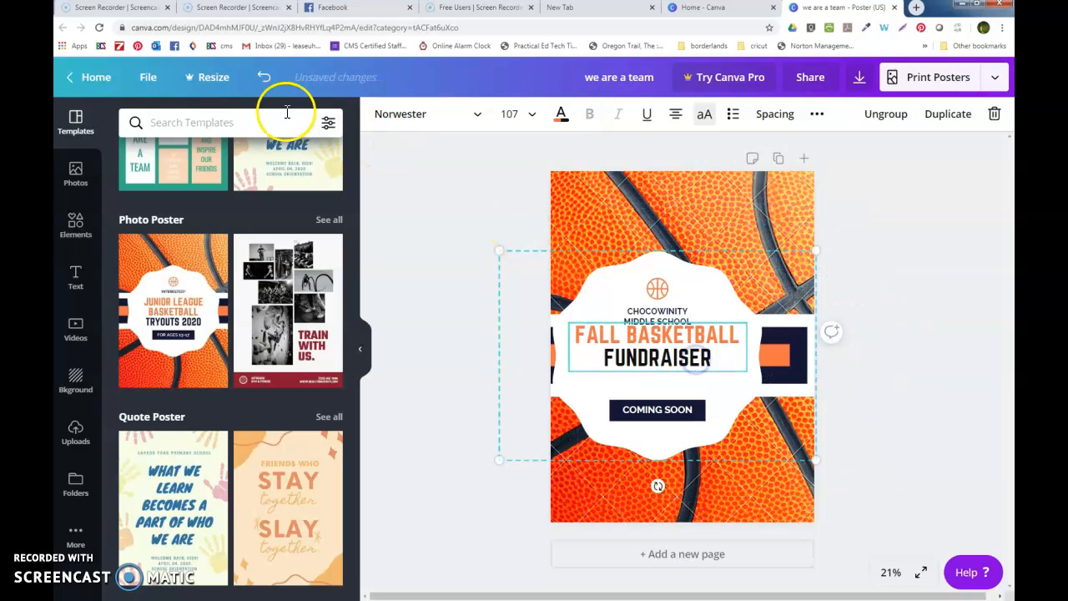
pyautogui.click(262, 77)
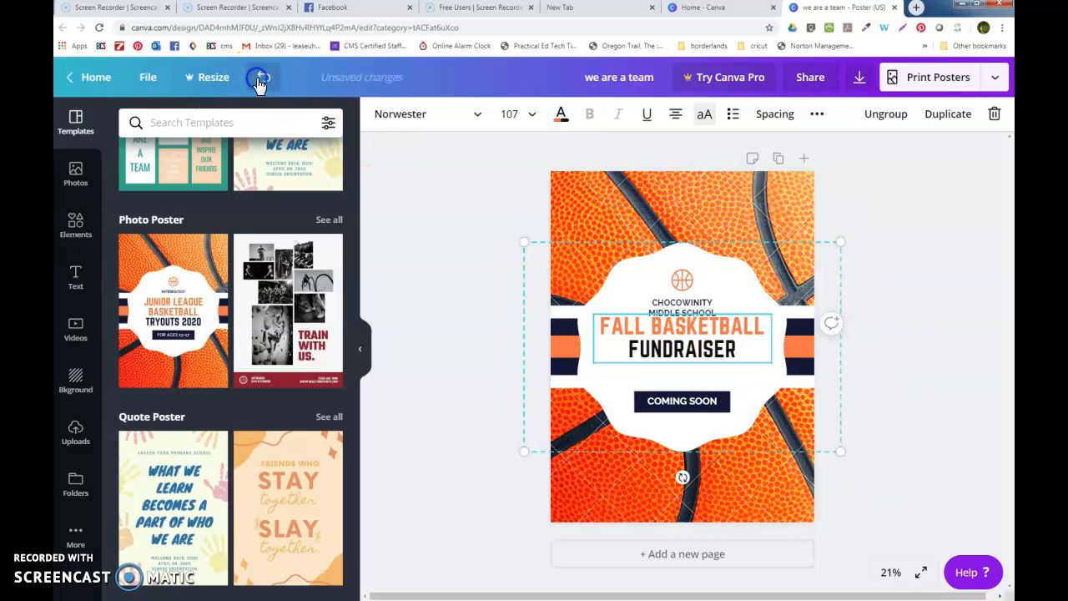
pyautogui.click(897, 120)
pyautogui.click(973, 372)
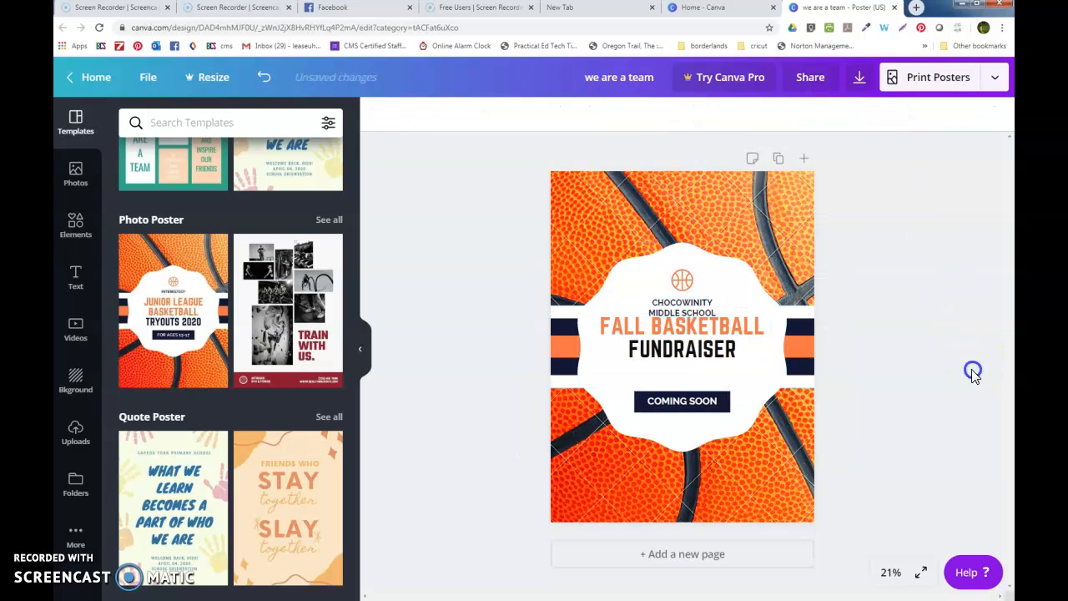
# - Widen the CHOCOWINITY MIDDLE SCHOOL text box so the name fits on one line
pyautogui.click(710, 310)
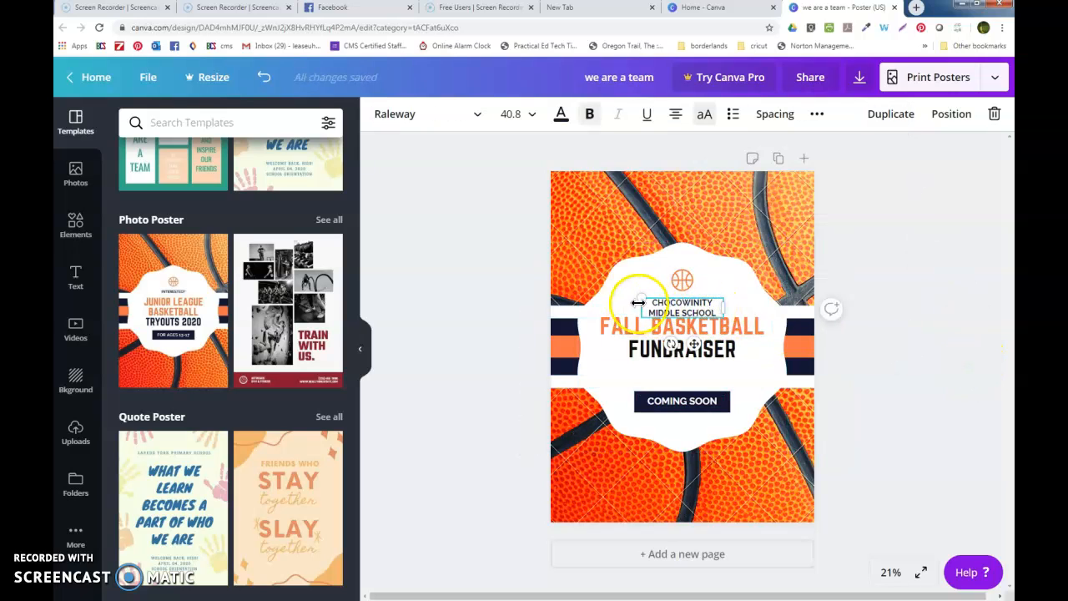
pyautogui.moveTo(728, 307); pyautogui.dragTo(690, 304)
pyautogui.click(734, 311)
pyautogui.click(692, 307)
pyautogui.click(903, 410)
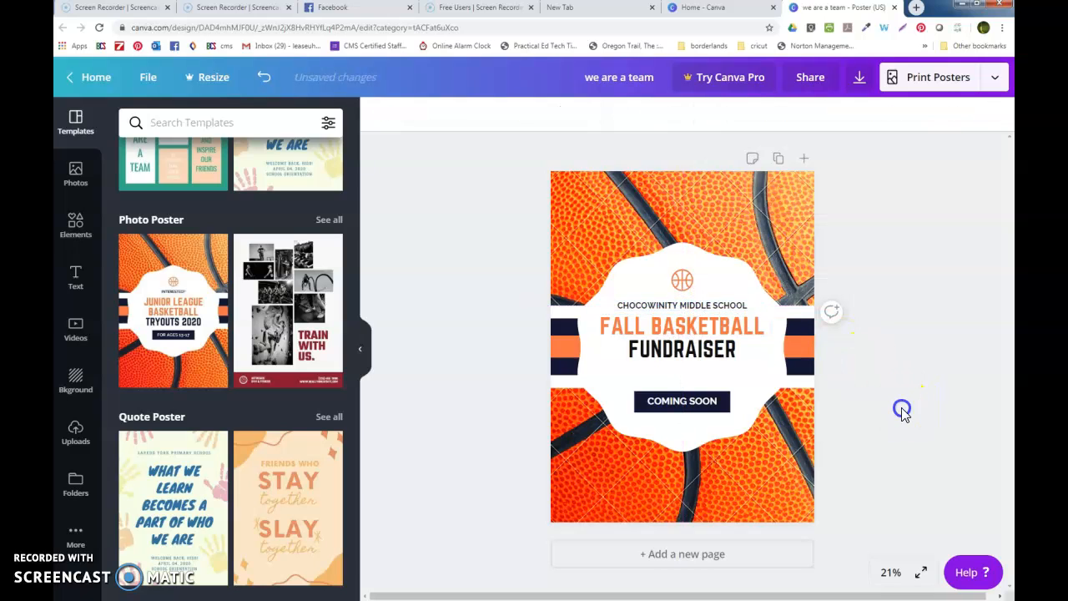
pyautogui.click(710, 401)
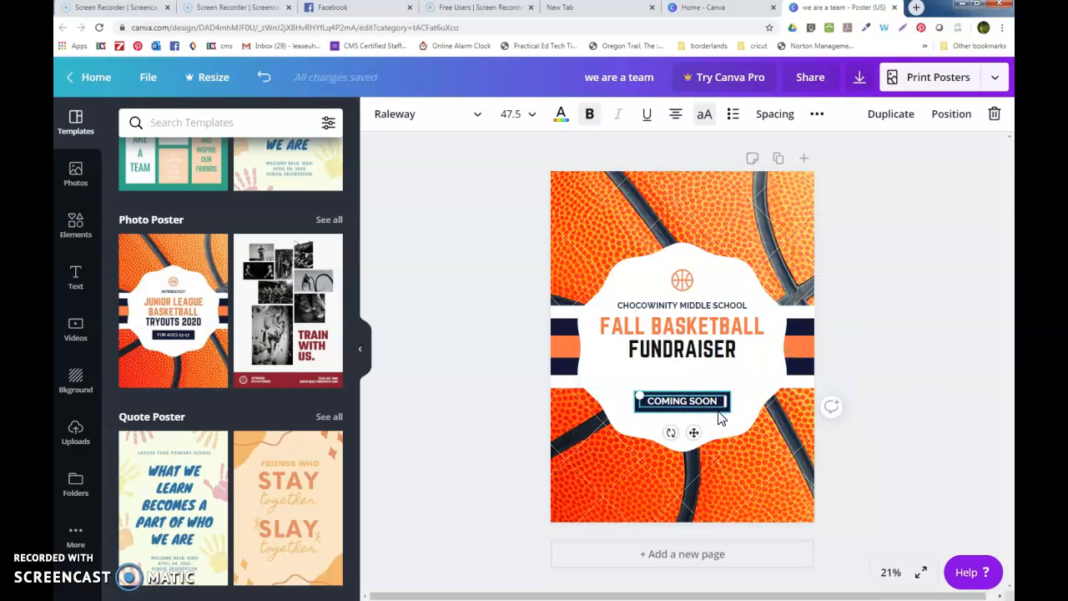
# - Nudge the COMING SOON text and its dark box up two steps
pyautogui.click(710, 406)
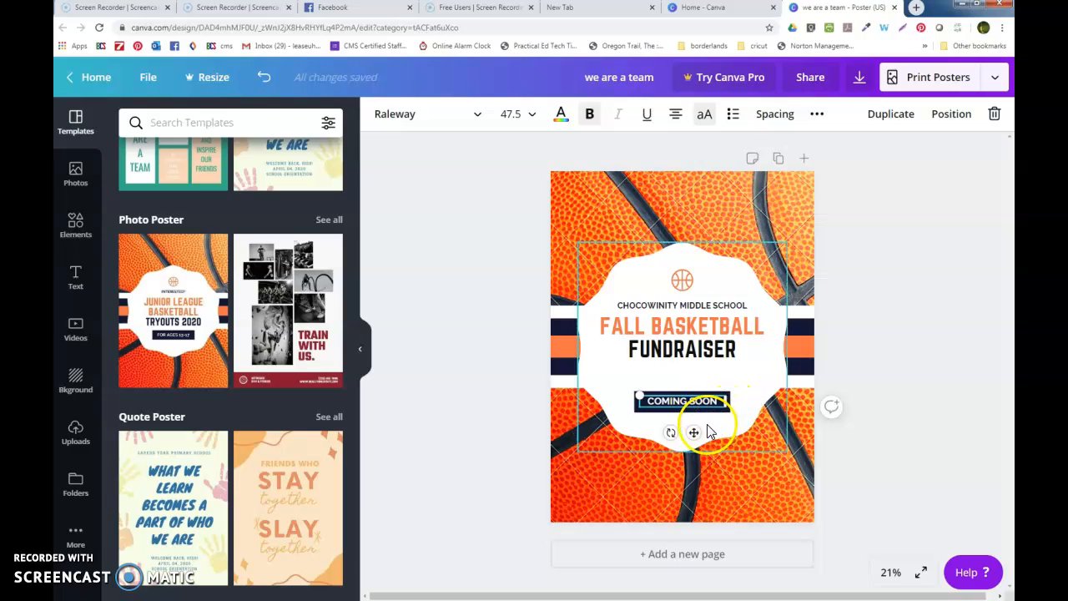
pyautogui.click(871, 398)
pyautogui.click(712, 403)
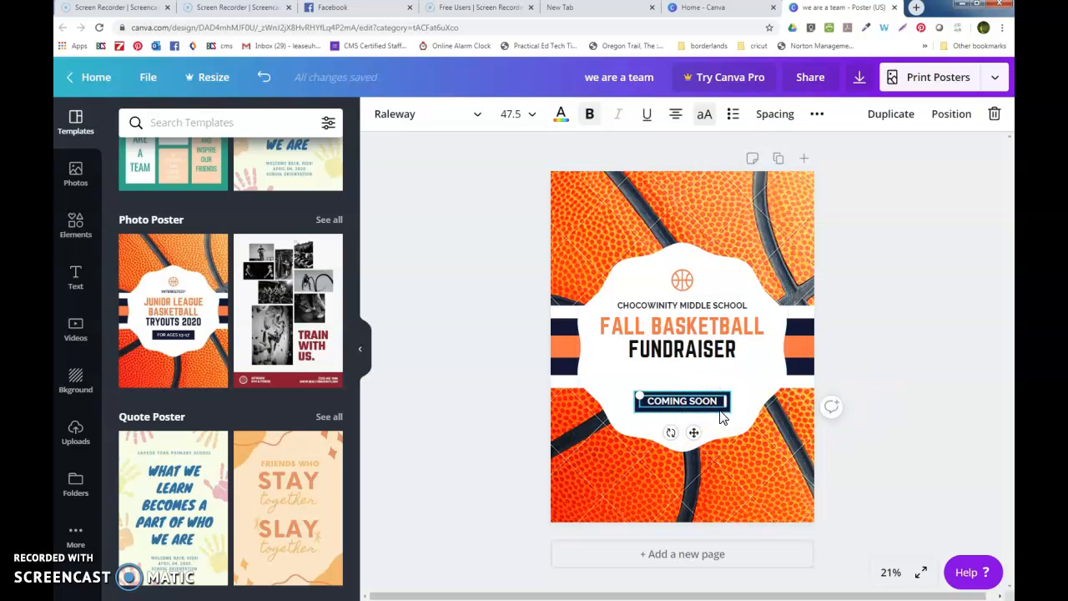
pyautogui.keyDown('shift'); pyautogui.click(721, 412); pyautogui.keyUp('shift')
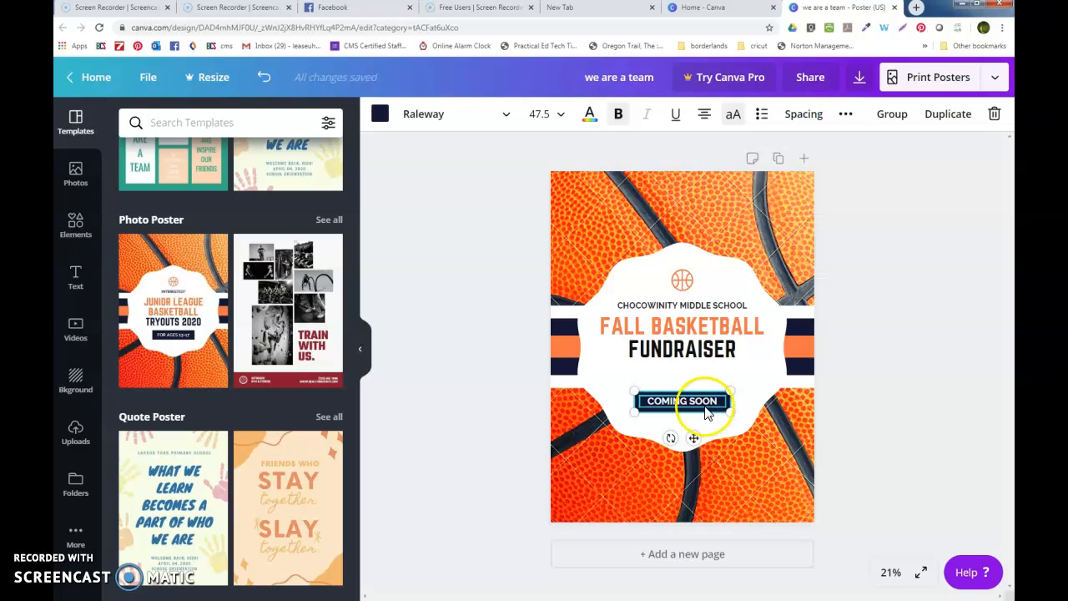
pyautogui.press('Up')
pyautogui.press('Up')
pyautogui.press('Up')
pyautogui.press('Up')
pyautogui.press('Up')
pyautogui.press('Up')
pyautogui.press('Up')
pyautogui.press('Up')
pyautogui.press('Up')
pyautogui.press('Up')
pyautogui.press('Up')
pyautogui.press('Up')
pyautogui.press('Up')
pyautogui.press('Up')
pyautogui.press('Up')
pyautogui.press('Up')
pyautogui.press('Up')
pyautogui.press('Up')
pyautogui.press('Up')
pyautogui.press('Up')
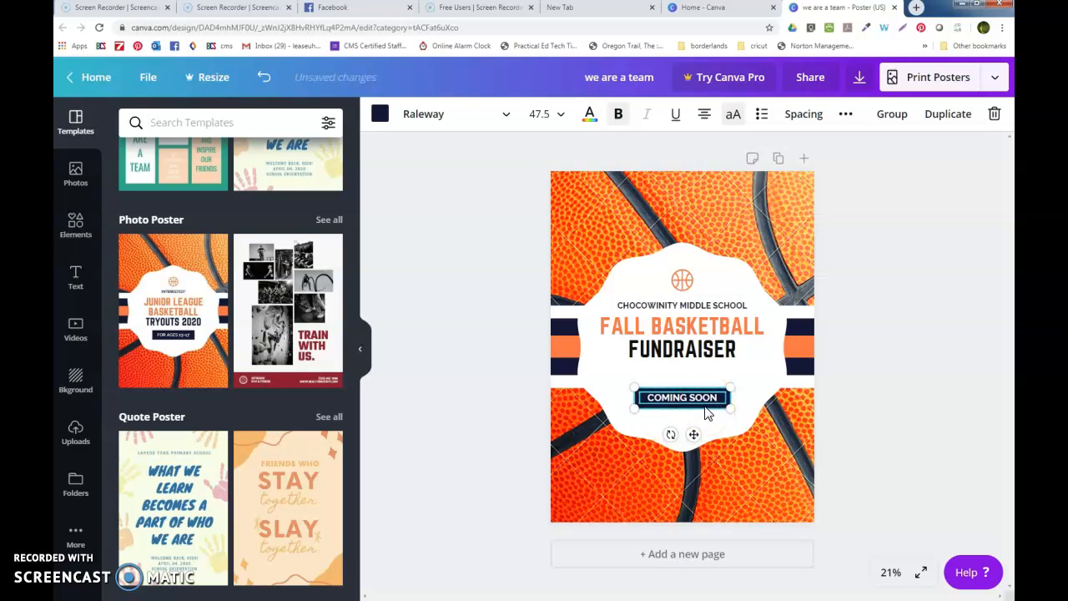
pyautogui.press('Up')
pyautogui.press('Up')
pyautogui.press('Up')
pyautogui.press('Up')
pyautogui.press('Up')
pyautogui.press('Up')
pyautogui.press('Up')
pyautogui.press('Up')
pyautogui.press('Up')
pyautogui.press('Up')
pyautogui.press('Up')
pyautogui.press('Up')
pyautogui.press('Up')
pyautogui.press('Up')
pyautogui.press('Up')
pyautogui.press('Up')
pyautogui.press('Up')
pyautogui.press('Up')
pyautogui.press('Up')
pyautogui.press('Up')
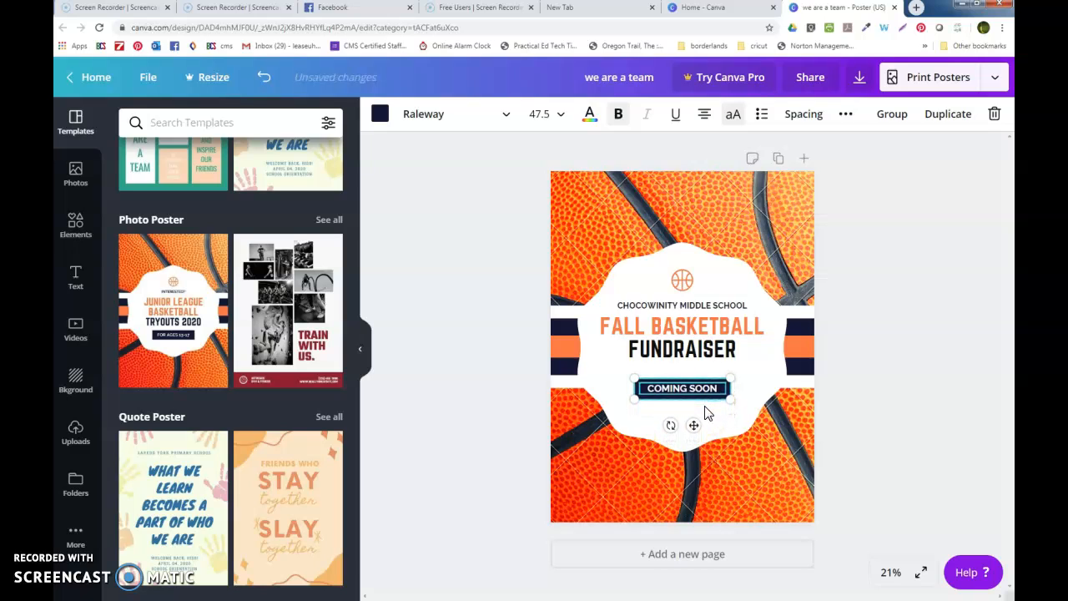
# - Nudge the FALL BASKETBALL FUNDRAISER headline down one step
pyautogui.click(694, 326)
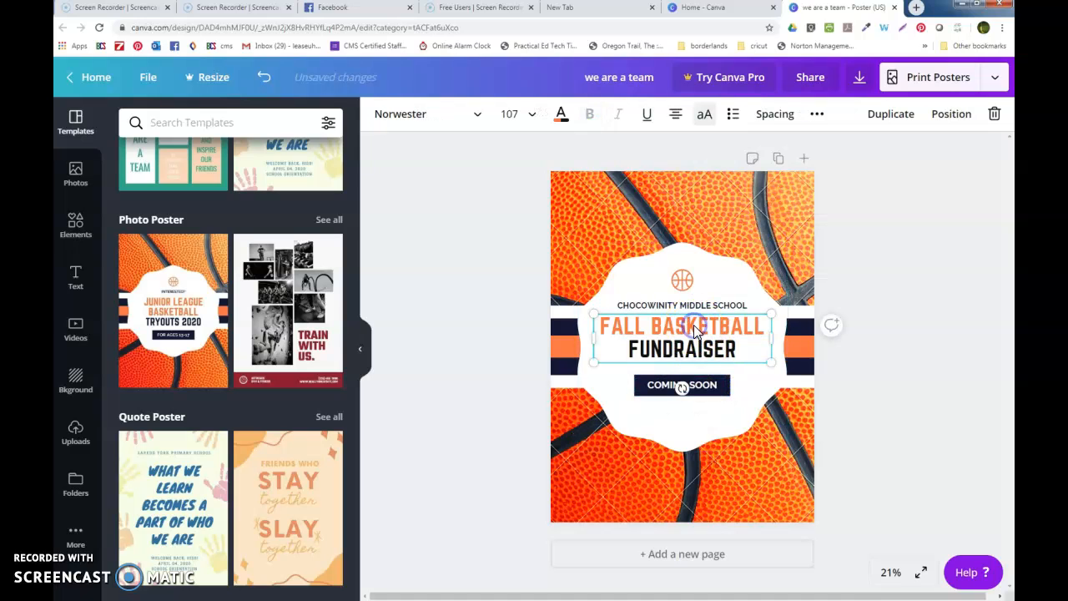
pyautogui.press('Down')
pyautogui.press('Down')
pyautogui.press('Down')
pyautogui.press('Down')
pyautogui.press('Down')
pyautogui.press('Down')
pyautogui.press('Down')
pyautogui.press('Down')
pyautogui.press('Down')
pyautogui.press('Down')
pyautogui.press('Down')
pyautogui.press('Down')
pyautogui.press('Down')
pyautogui.press('Down')
pyautogui.press('Down')
pyautogui.press('Down')
pyautogui.press('Down')
pyautogui.press('Down')
pyautogui.press('Down')
pyautogui.press('Down')
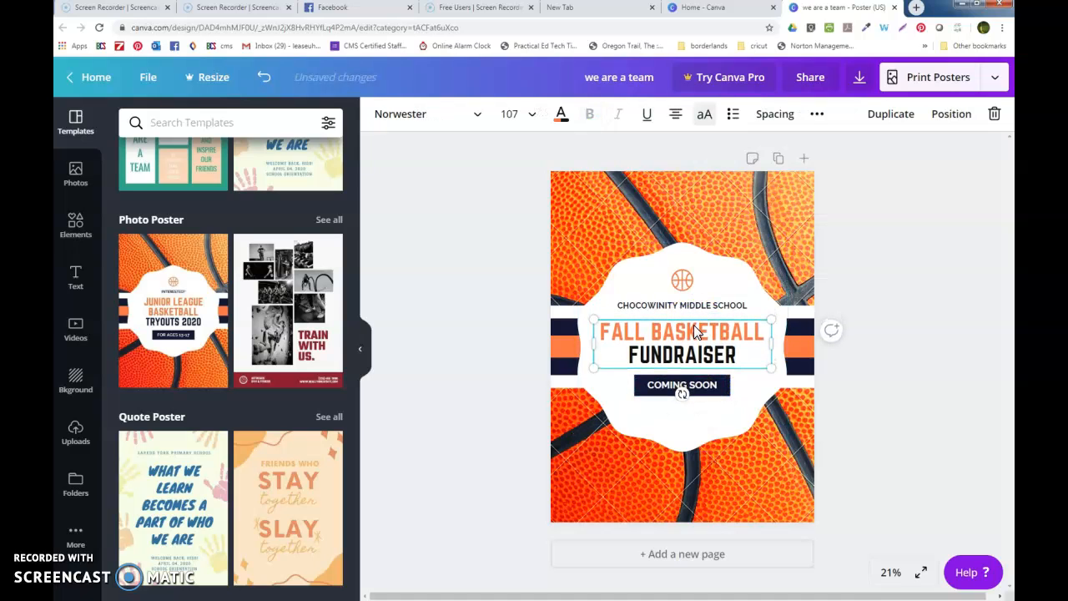
pyautogui.click(816, 392)
pyautogui.click(899, 415)
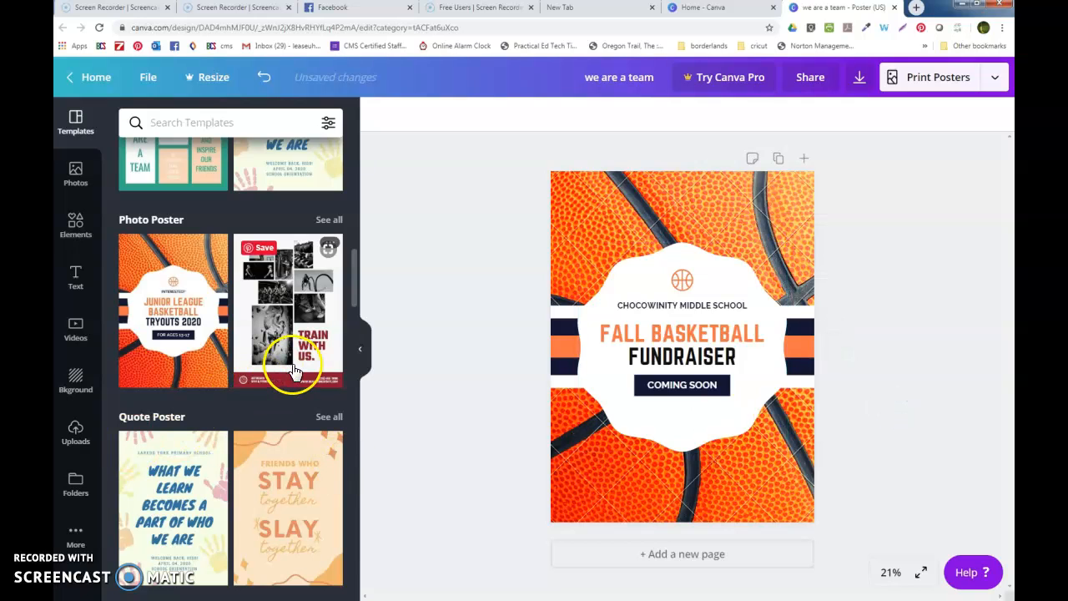
# - Apply the Fast and easy energy saving tips template from the Motivational Poster section
pyautogui.scroll(-2, 288, 372)
pyautogui.scroll(-3, 279, 377)
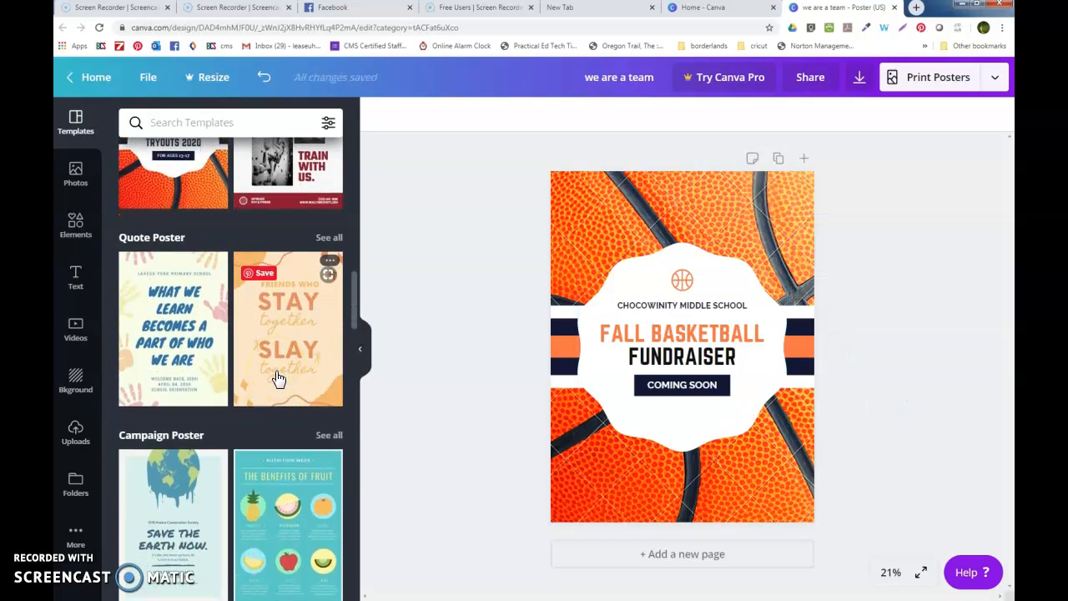
pyautogui.click(198, 444)
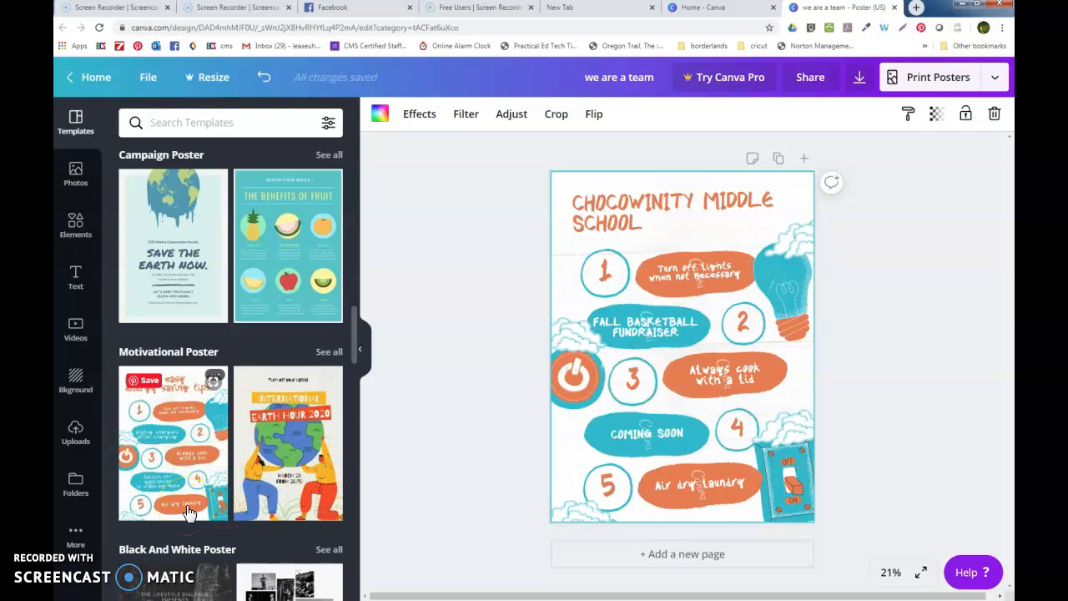
# - Select the Turn off lights pill and the power icon graphic on the new design
pyautogui.click(710, 250)
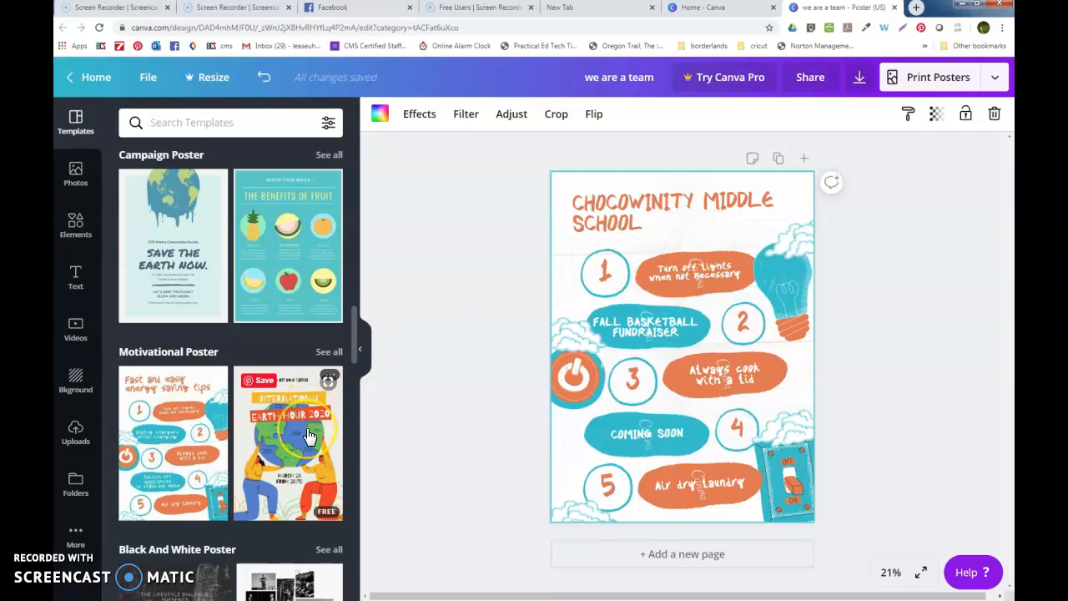
pyautogui.scroll(-1, 309, 436)
pyautogui.click(580, 360)
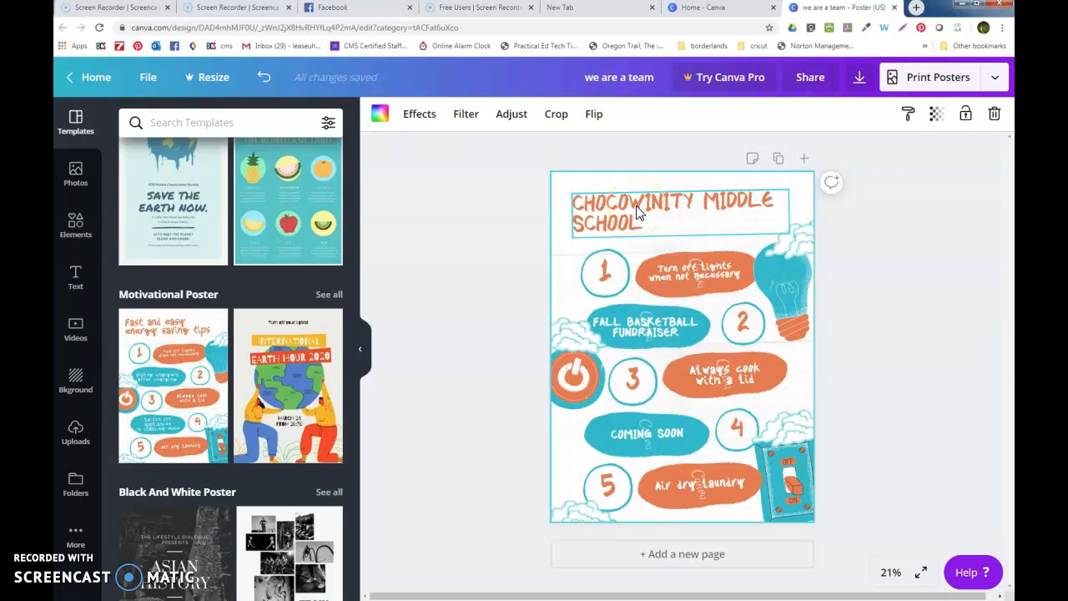
# - Apply the Earth Hour template to the poster, then the Asian History template
pyautogui.click(290, 422)
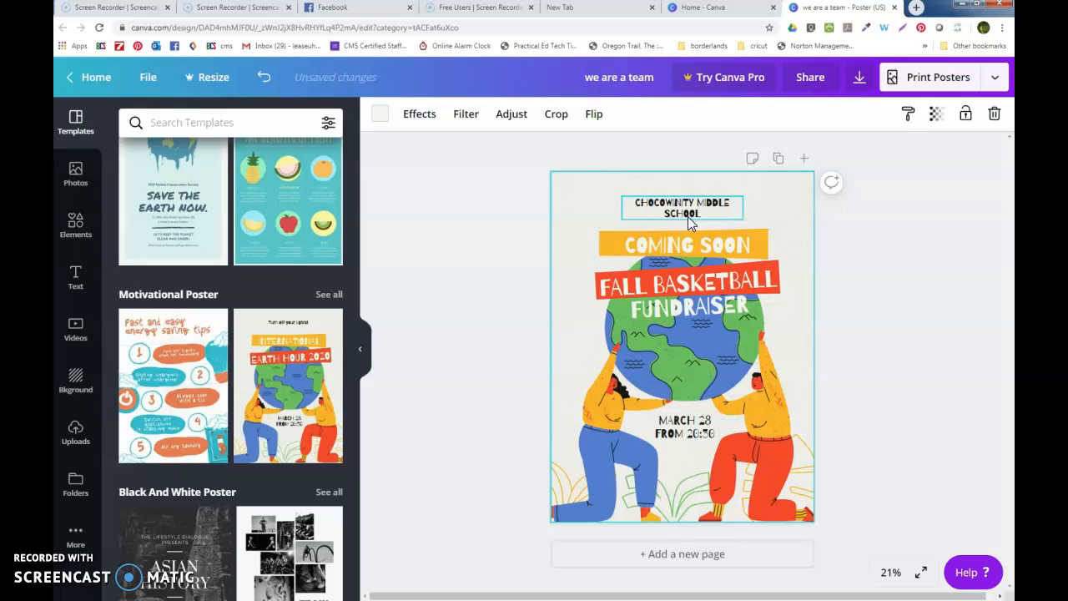
pyautogui.scroll(-3, 317, 430)
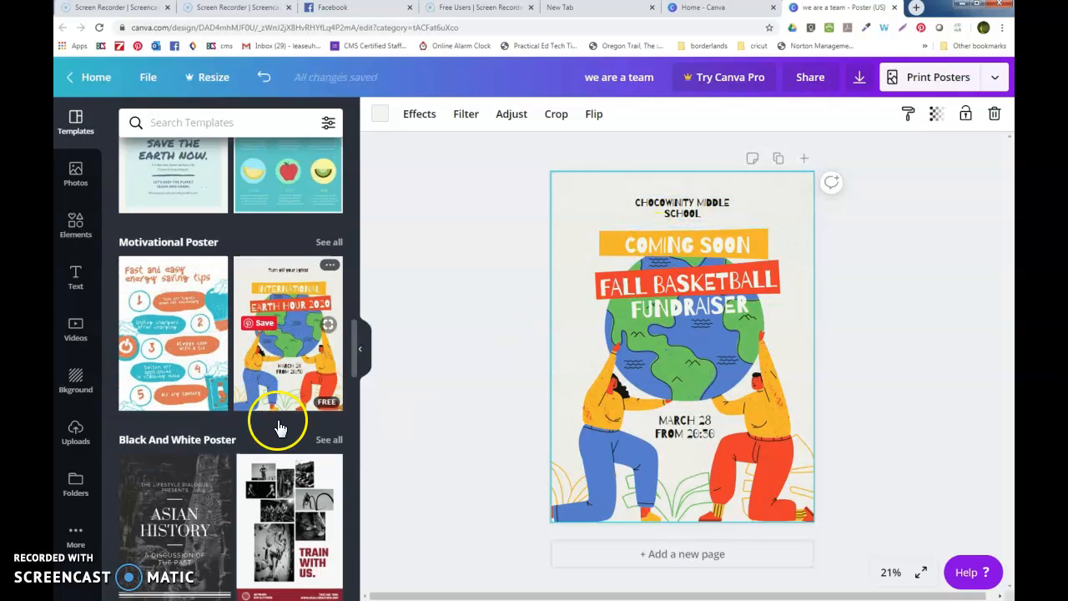
pyautogui.scroll(-1, 280, 427)
pyautogui.click(175, 419)
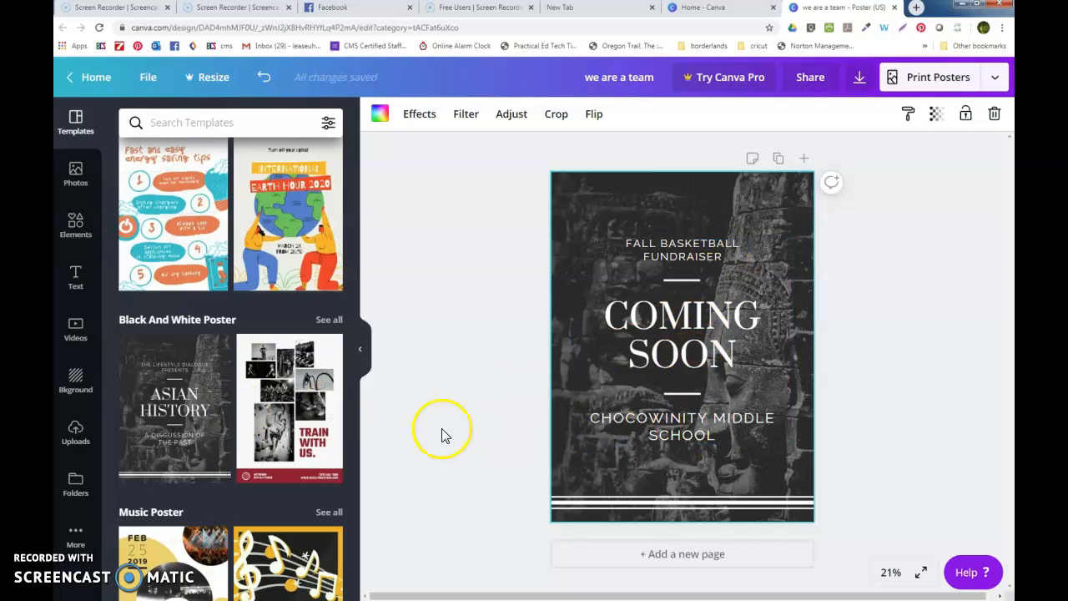
# - Apply the black-and-gold Jazz Night music template to the poster
pyautogui.scroll(-4, 302, 443)
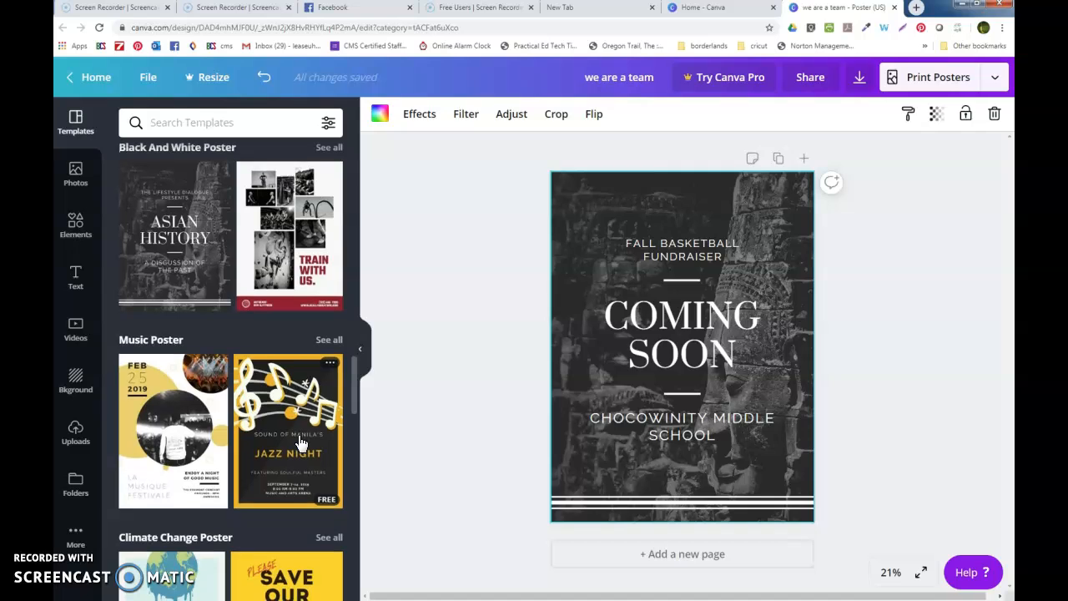
pyautogui.click(302, 442)
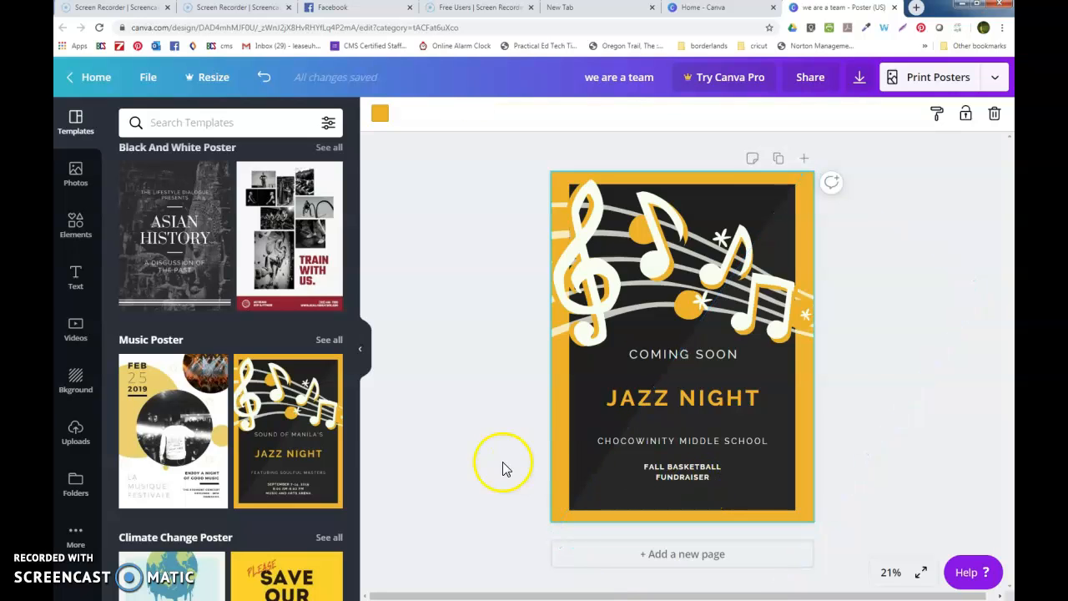
pyautogui.scroll(-3, 249, 407)
pyautogui.scroll(-3, 249, 406)
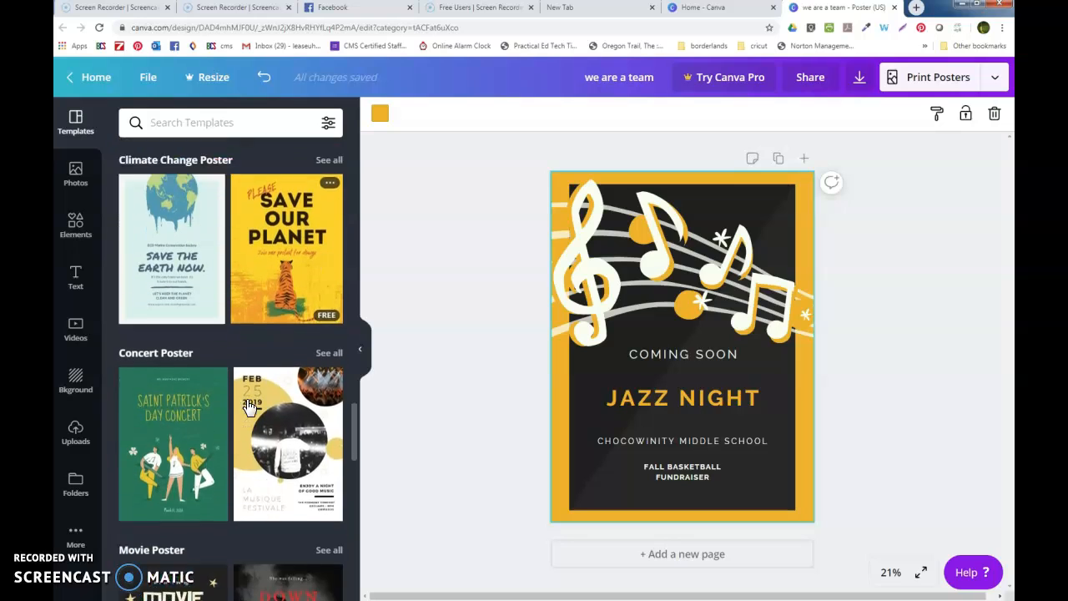